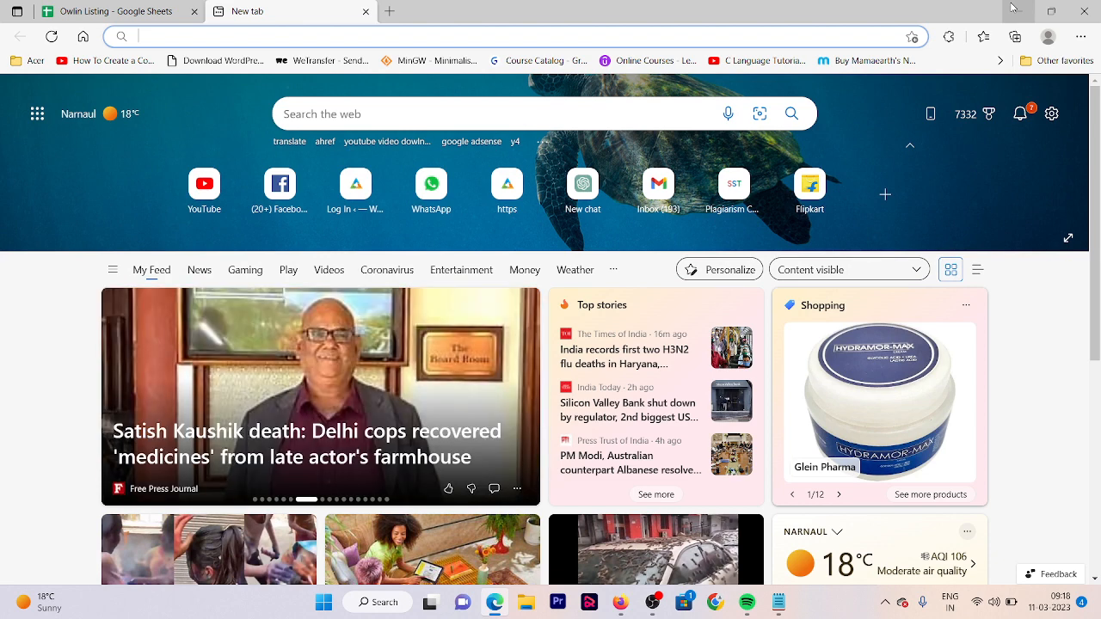
Search the web for "social bookmaringsite" and browse the "Top 200 High PR Social Bookmarking Sites List in 2021" article to its site list.
type("social")
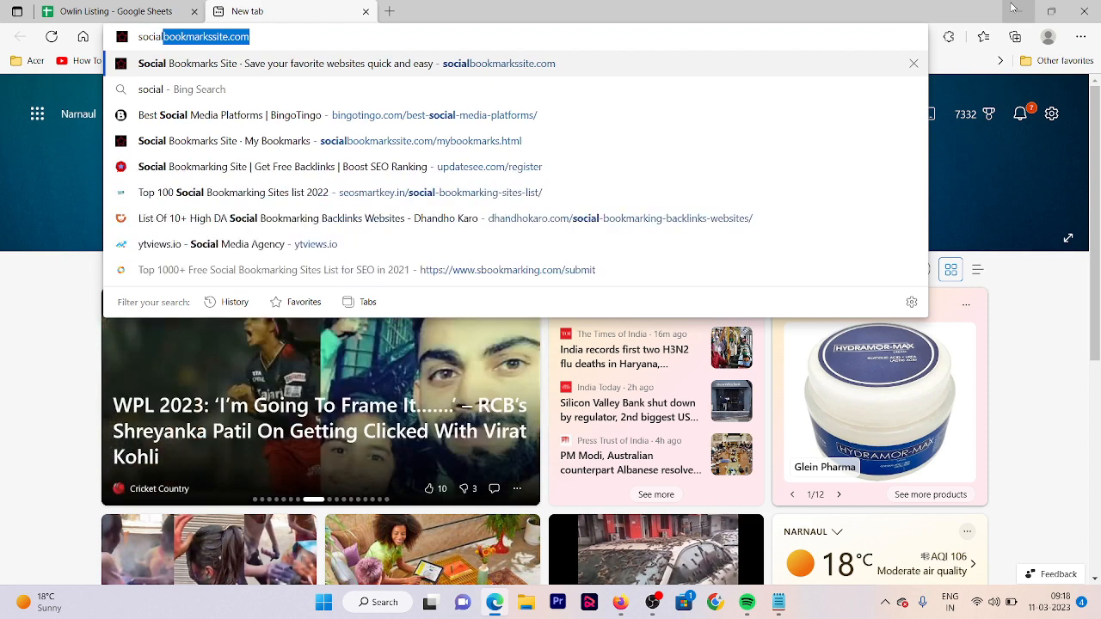
type(" bookmaringsite")
key("Return")
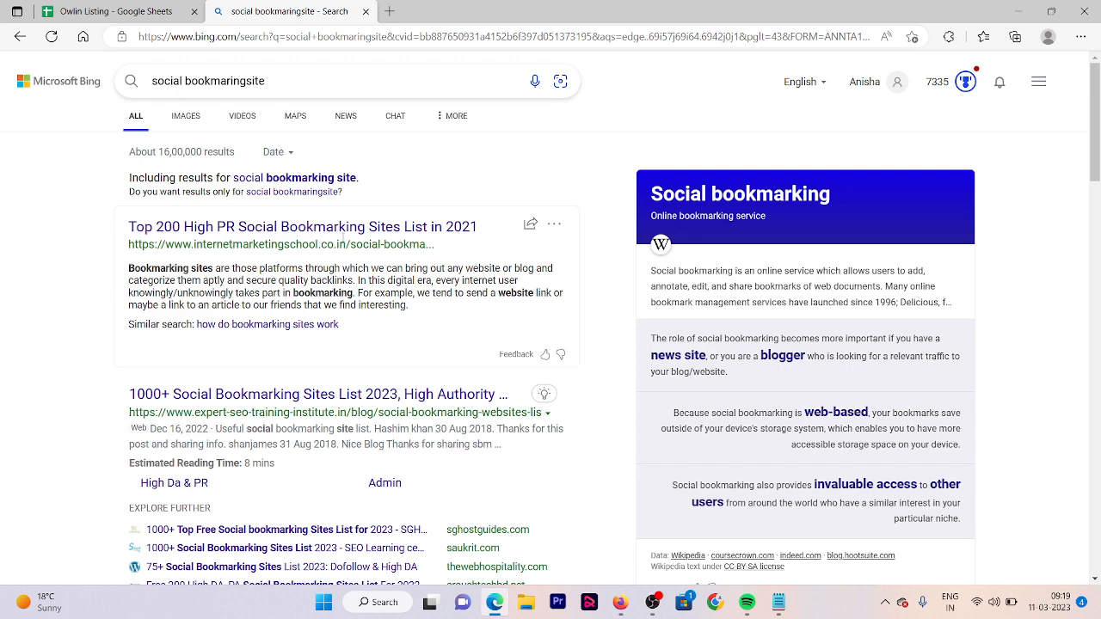
left_click(317, 229)
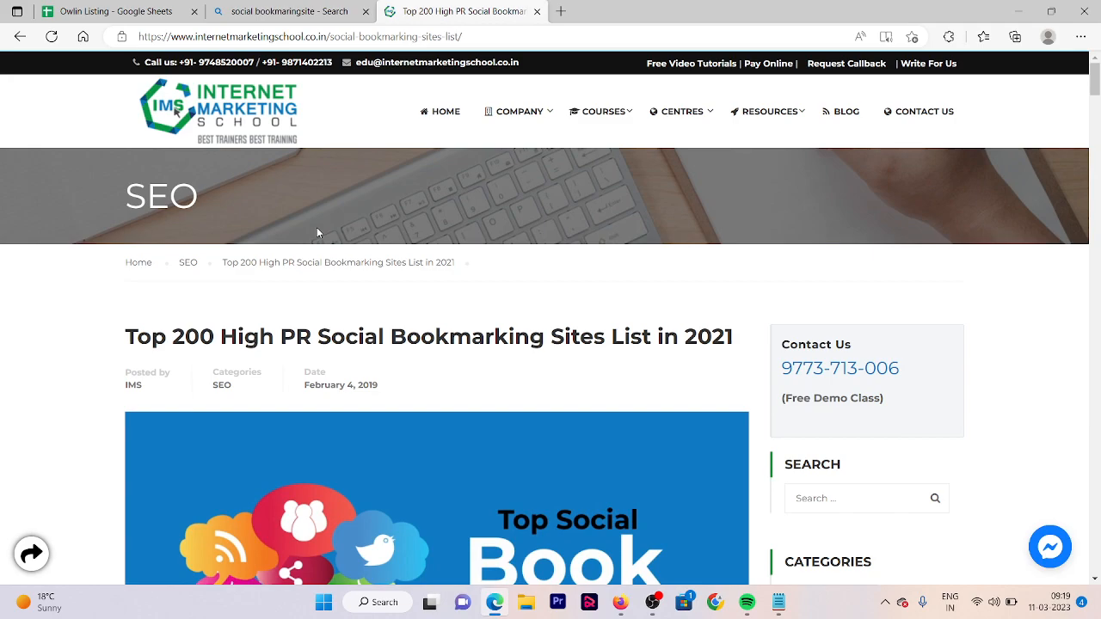
scroll(316, 232, "down", 10)
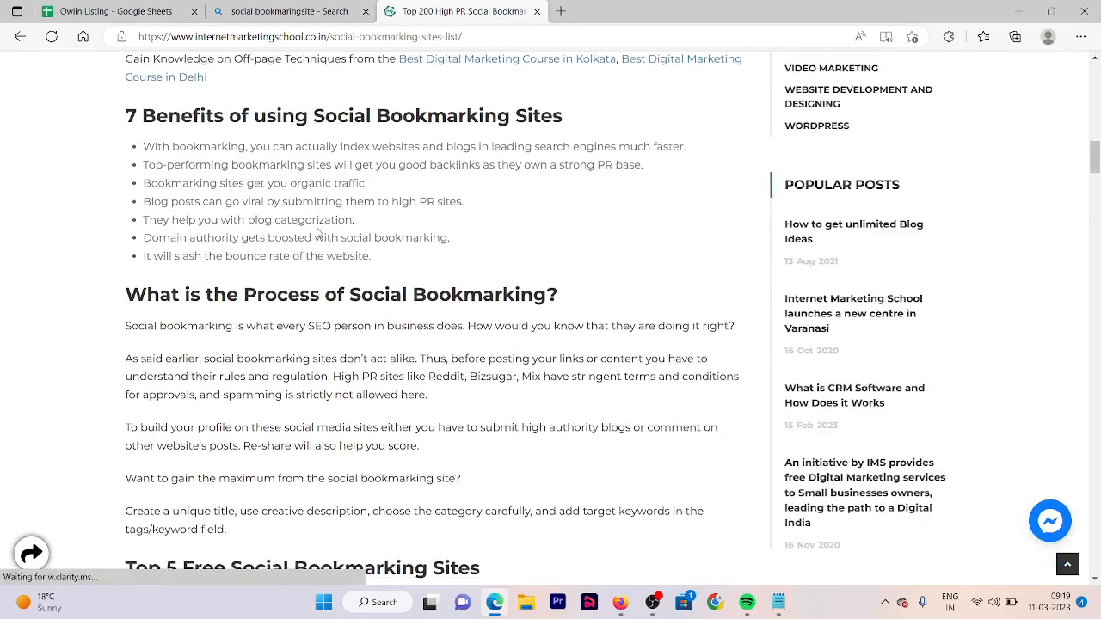
scroll(316, 232, "down", 6)
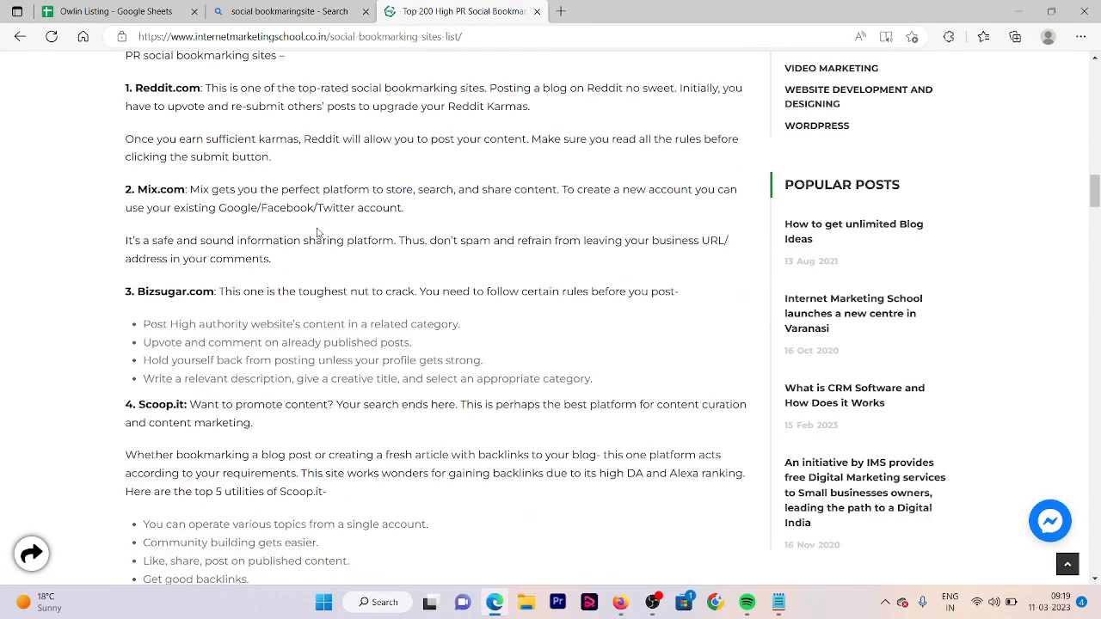
scroll(317, 233, "up", 1)
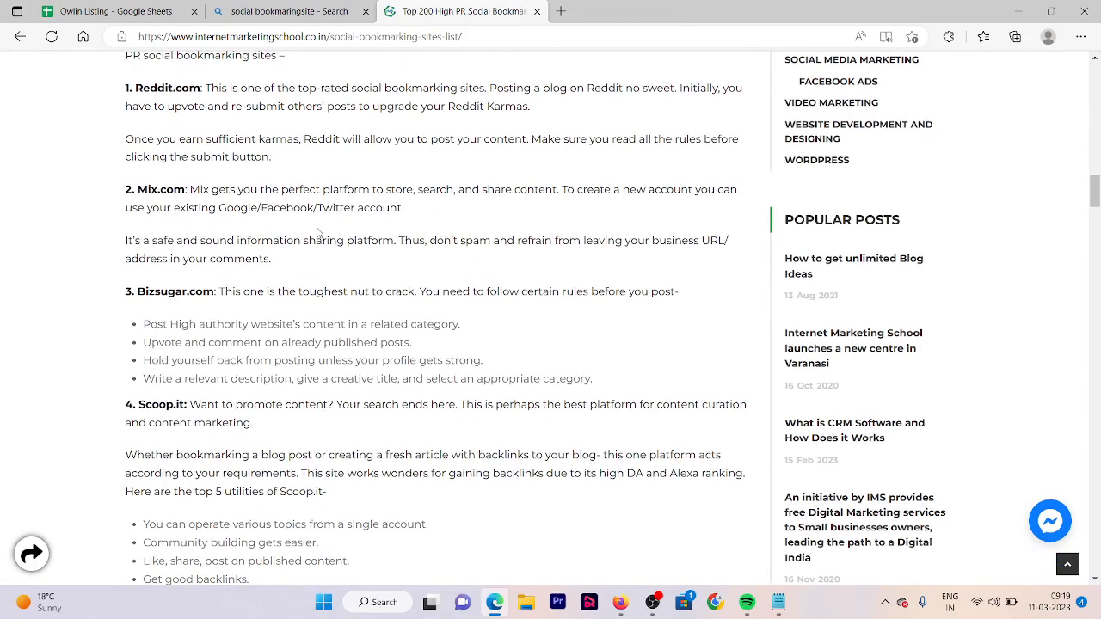
scroll(317, 232, "down", 3)
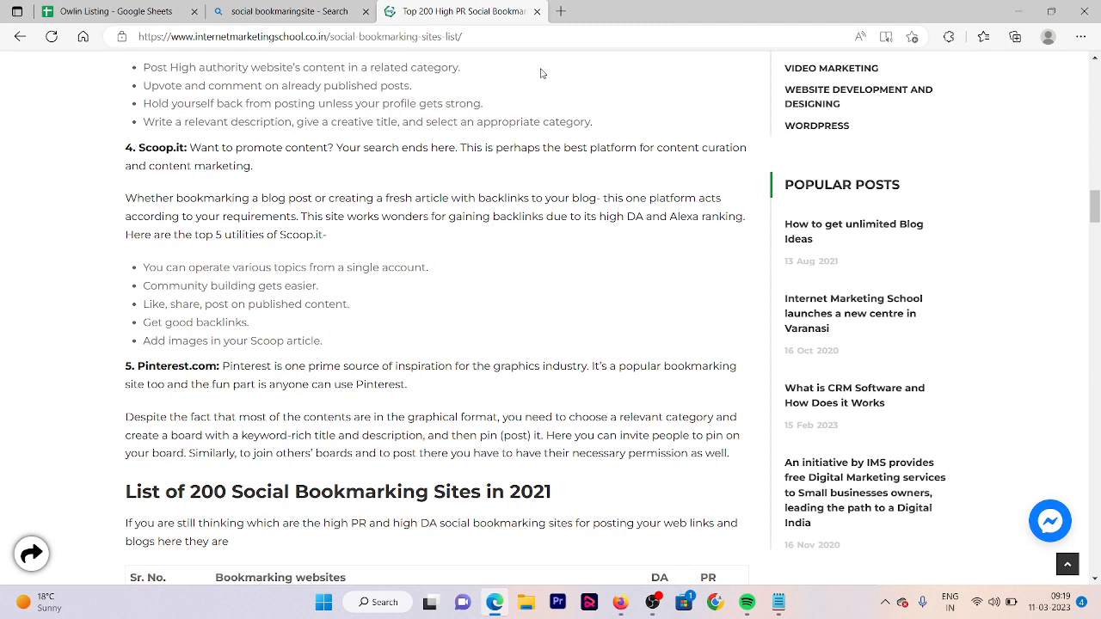
Open Pinterest in a new browser tab and start creating a new Pin.
left_click(557, 22)
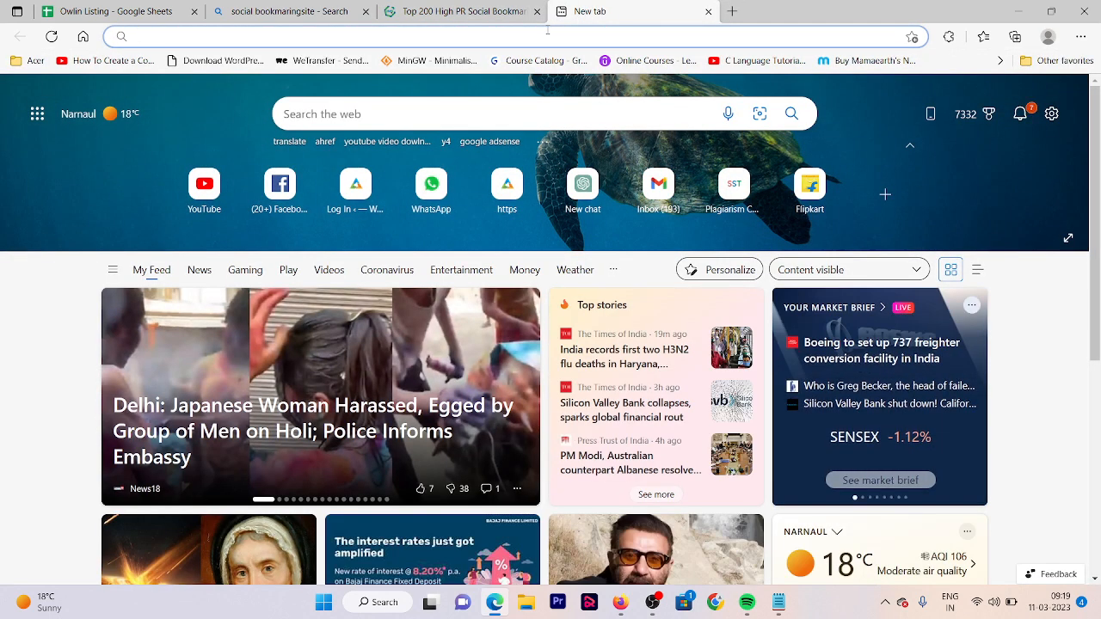
type("pinterest")
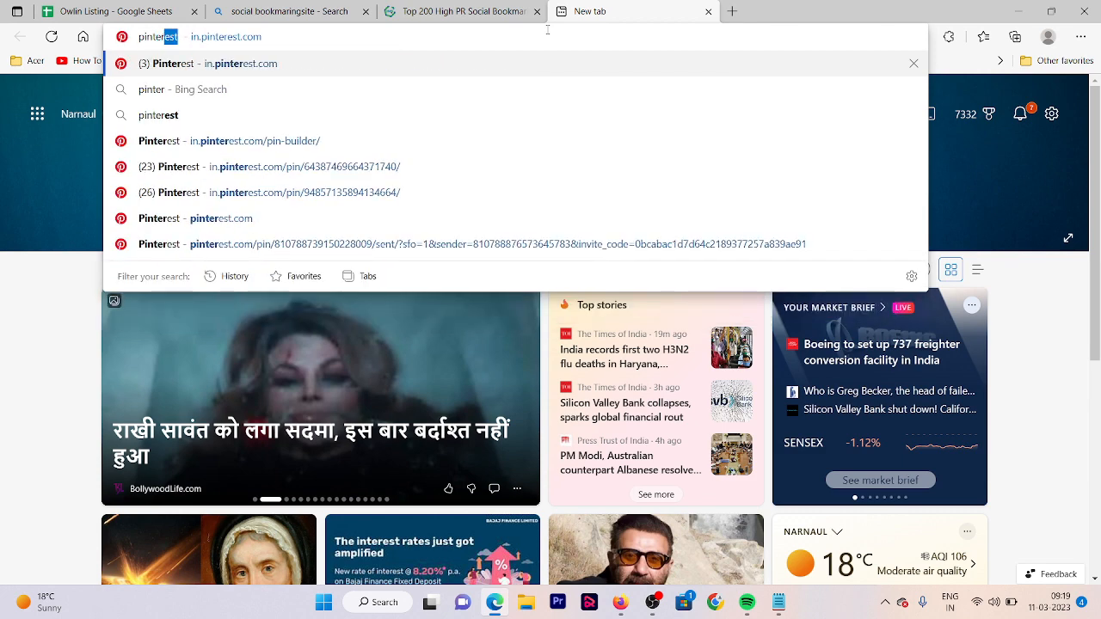
key("Return")
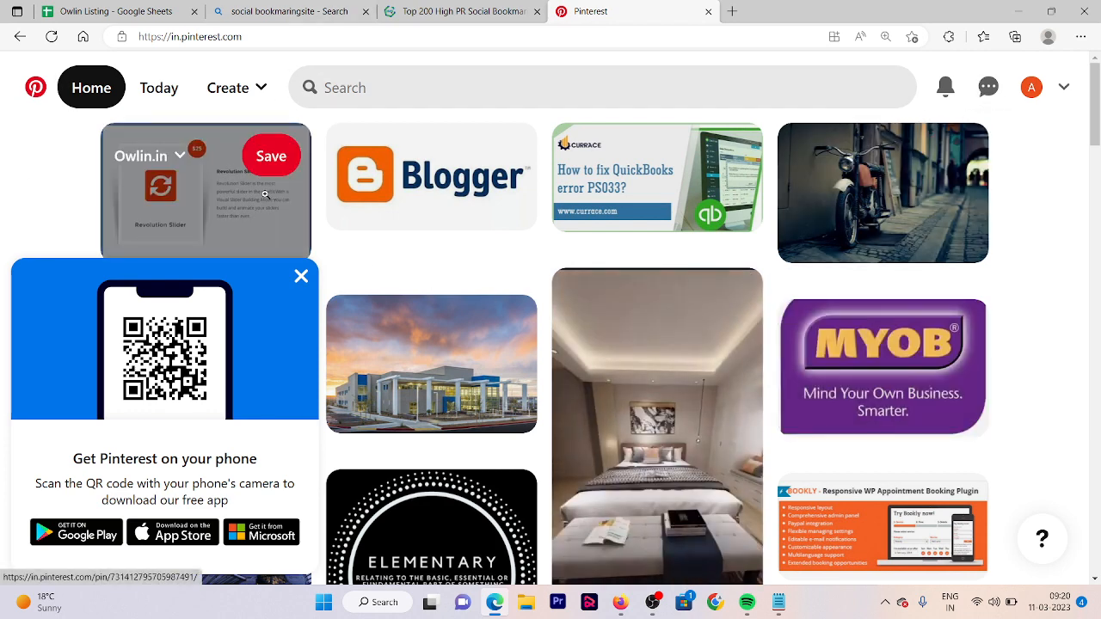
left_click(241, 87)
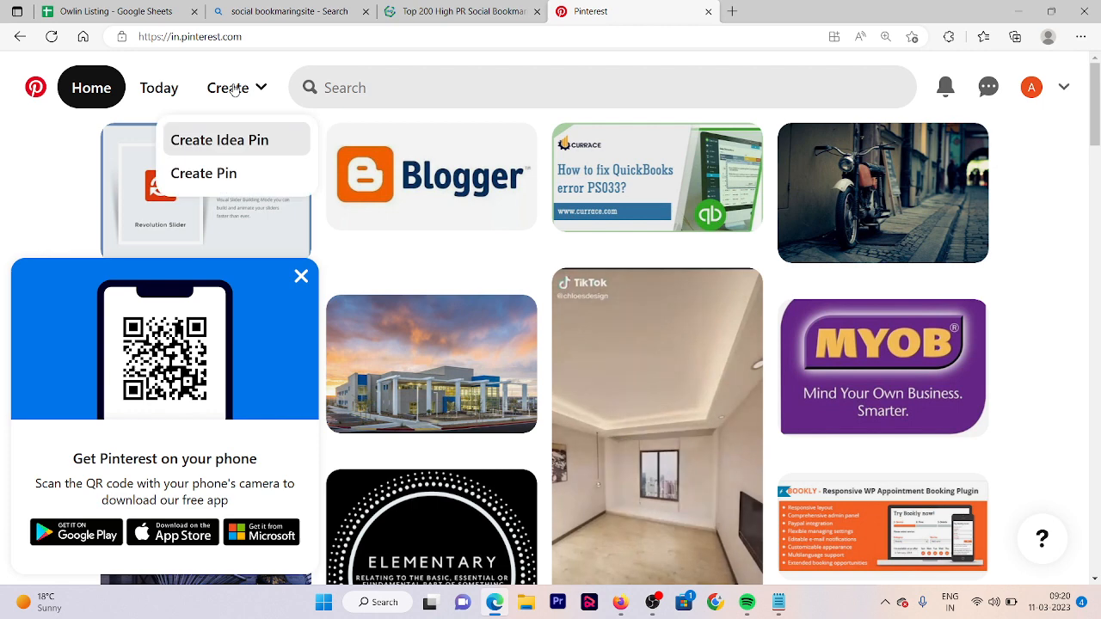
left_click(228, 175)
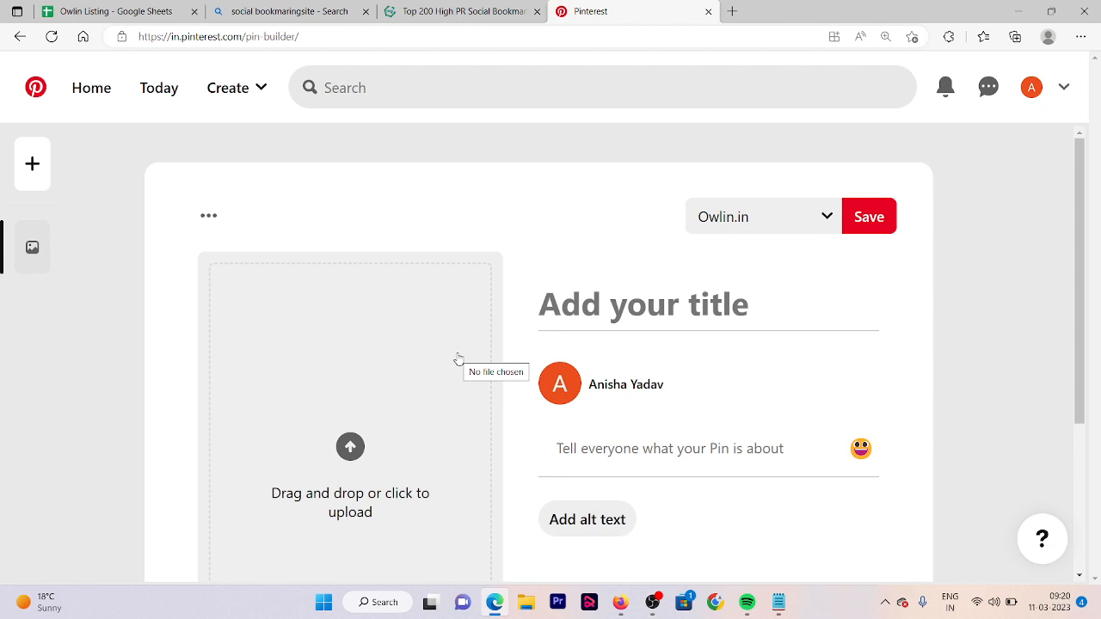
Copy the "Owlin - Providing the Best Nutrition Supplements to Support Your Wellness Goals" line from Notepad into the Pin's title.
left_click(779, 602)
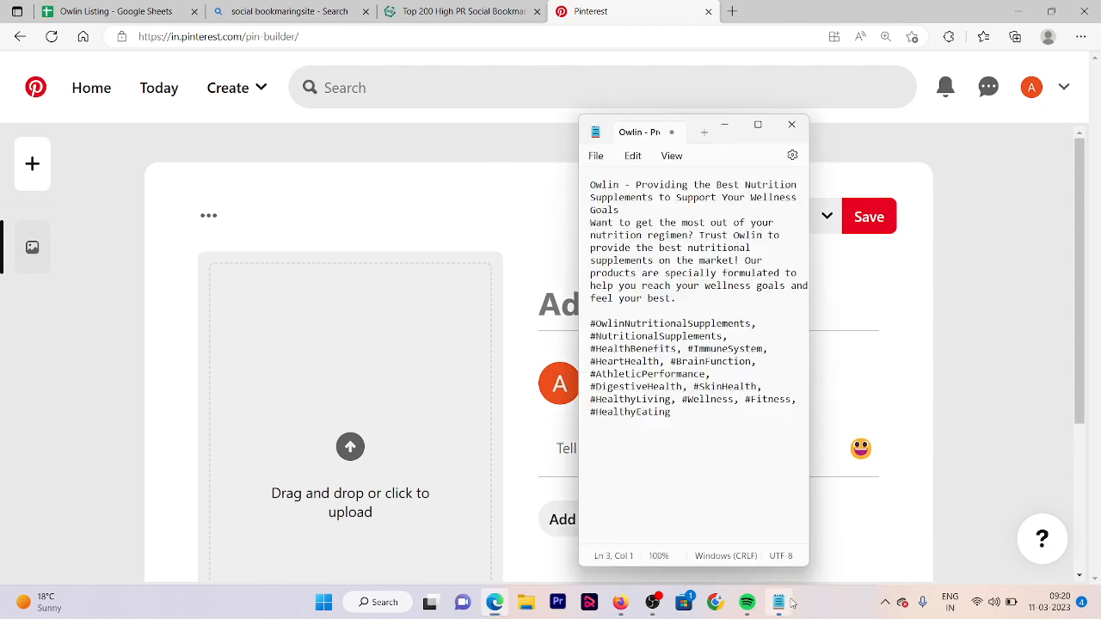
triple_click(670, 194)
key("ctrl+c")
key("alt+Tab")
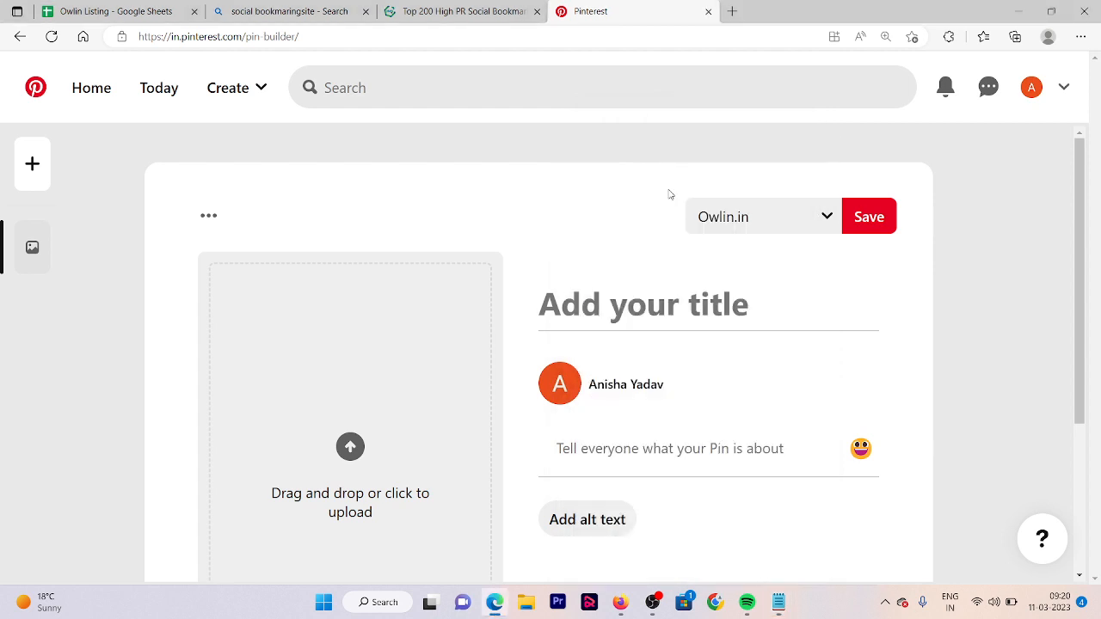
left_click(644, 290)
key("ctrl+v")
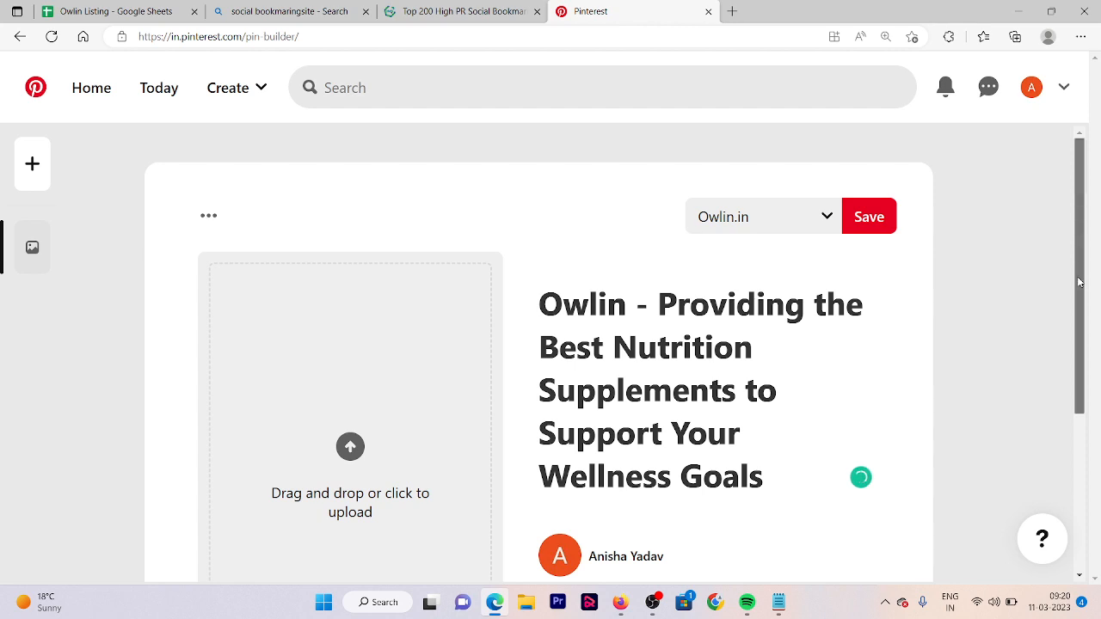
Copy the Notepad paragraph starting "Want to get the most out of your nutrition regimen?" into the Pin's description.
scroll(1074, 225, "down", 3)
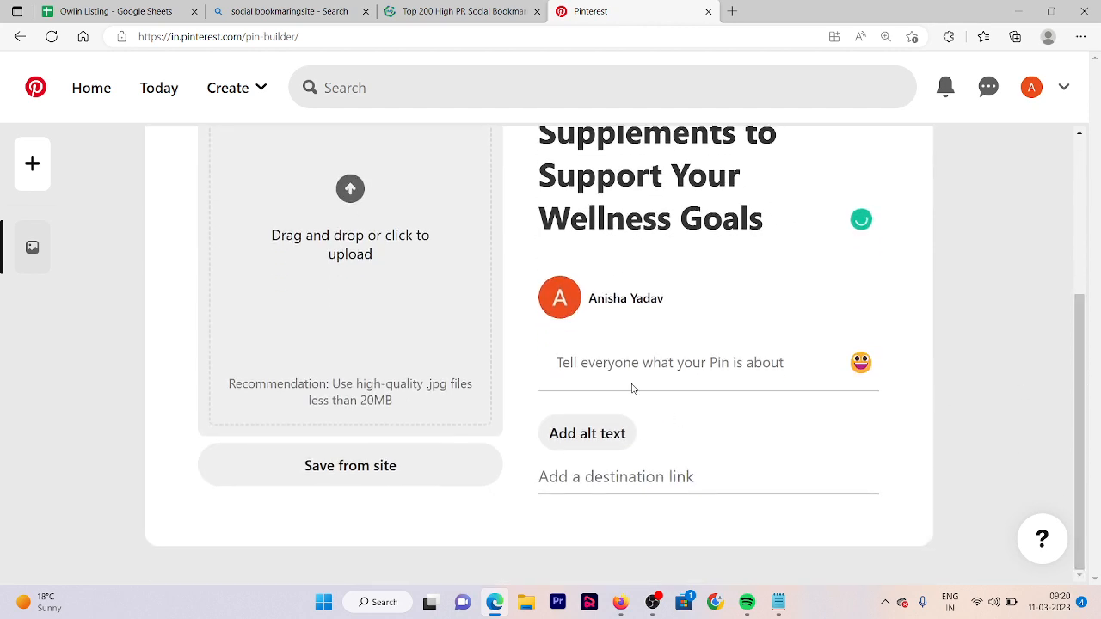
left_click(778, 602)
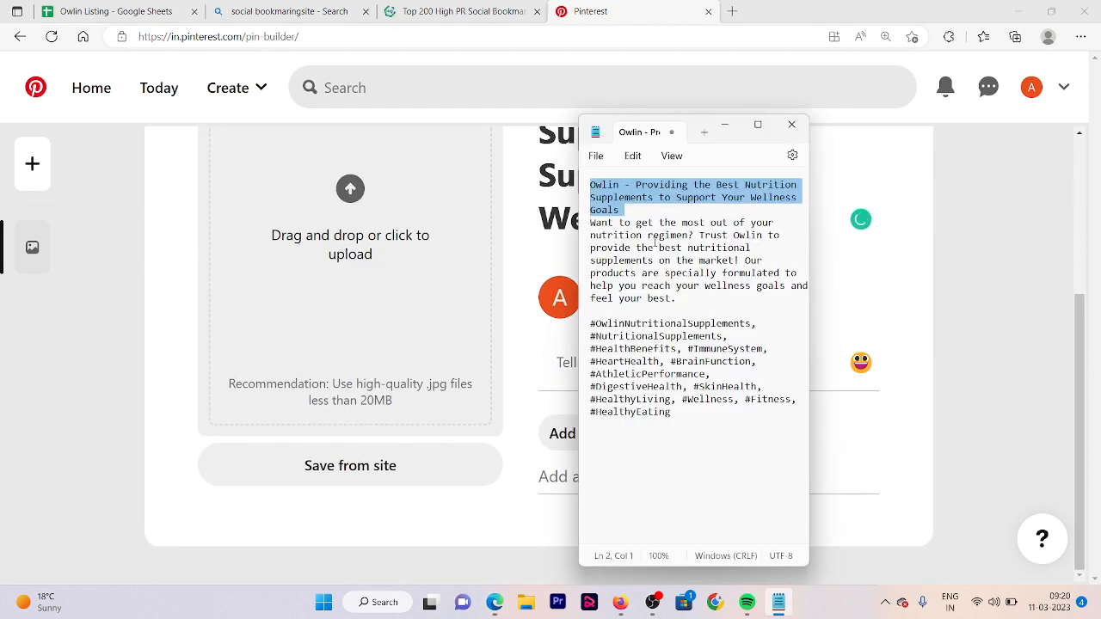
triple_click(655, 247)
key("ctrl+c")
key("alt+Tab")
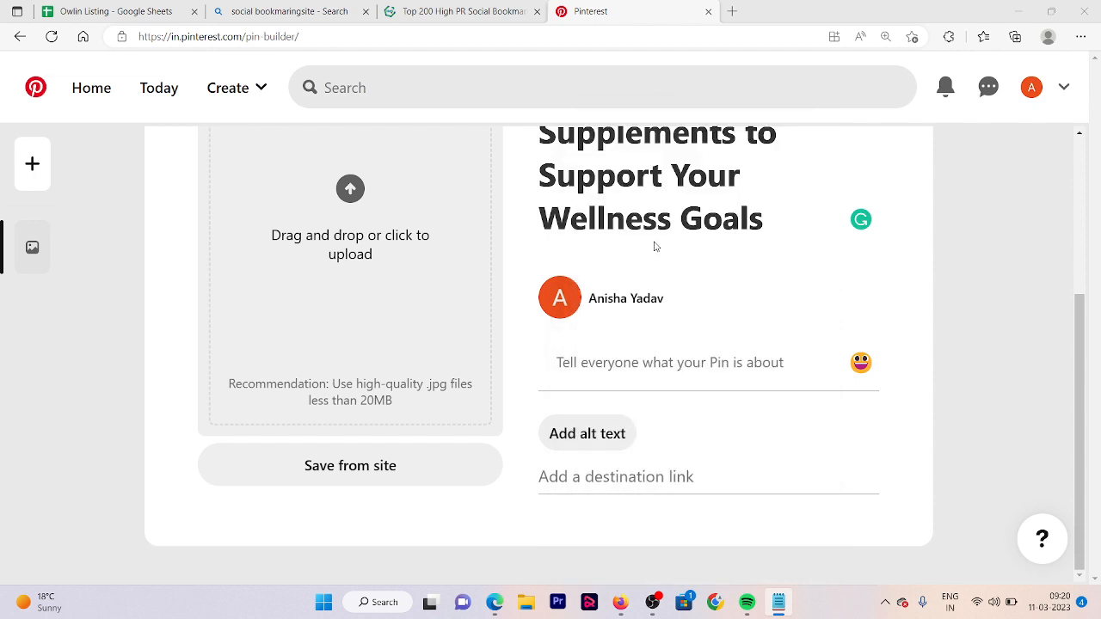
left_click(571, 370)
key("ctrl+v")
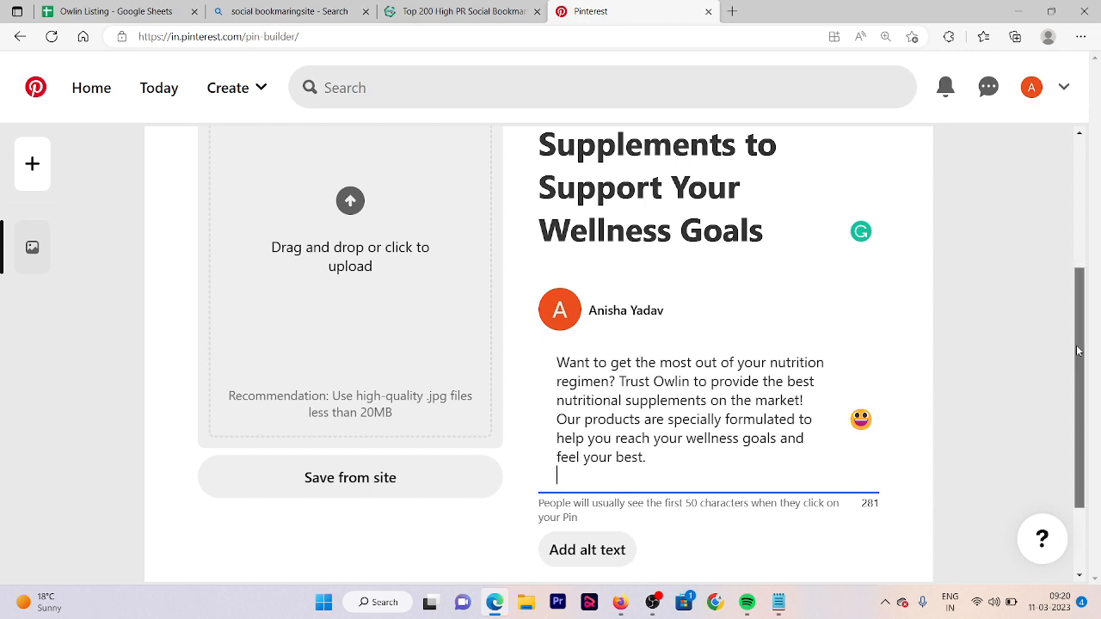
scroll(1078, 350, "down", 3)
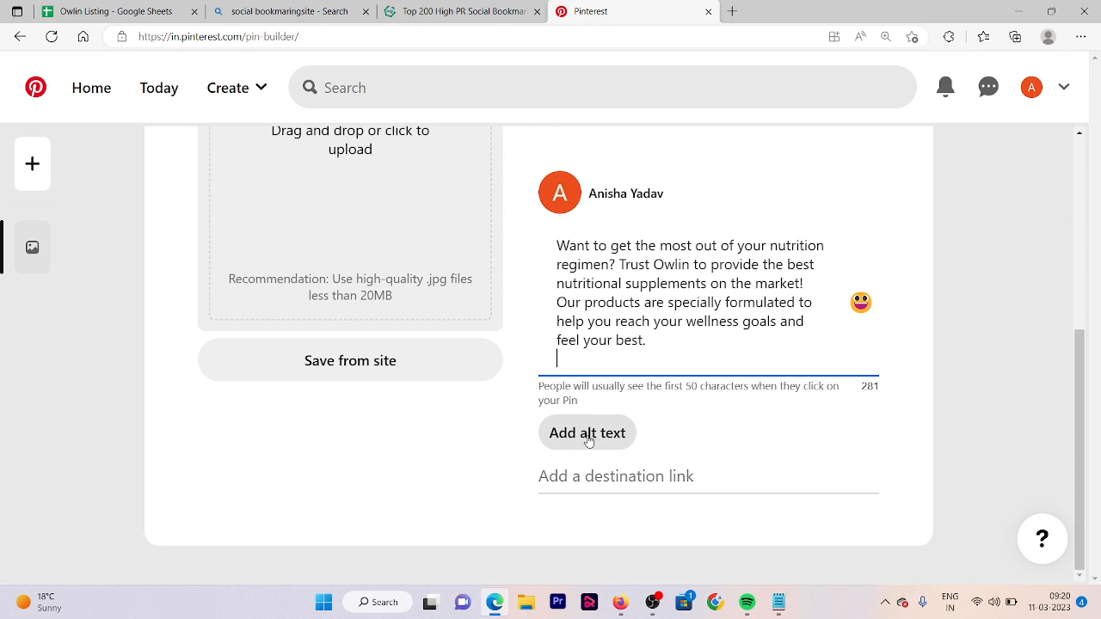
left_click(617, 476)
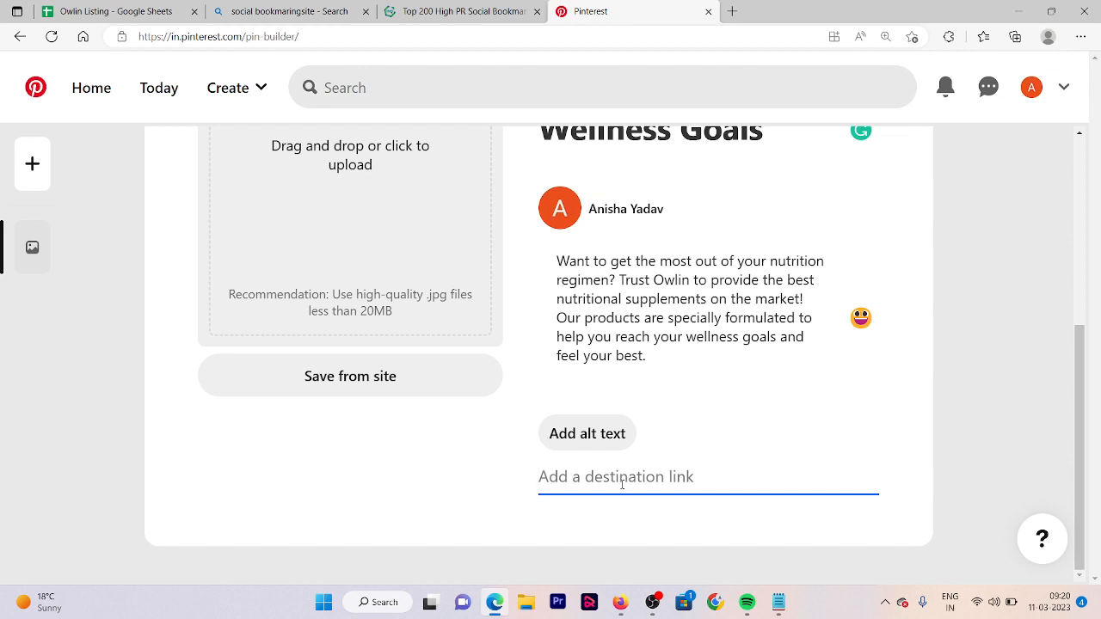
type("https://")
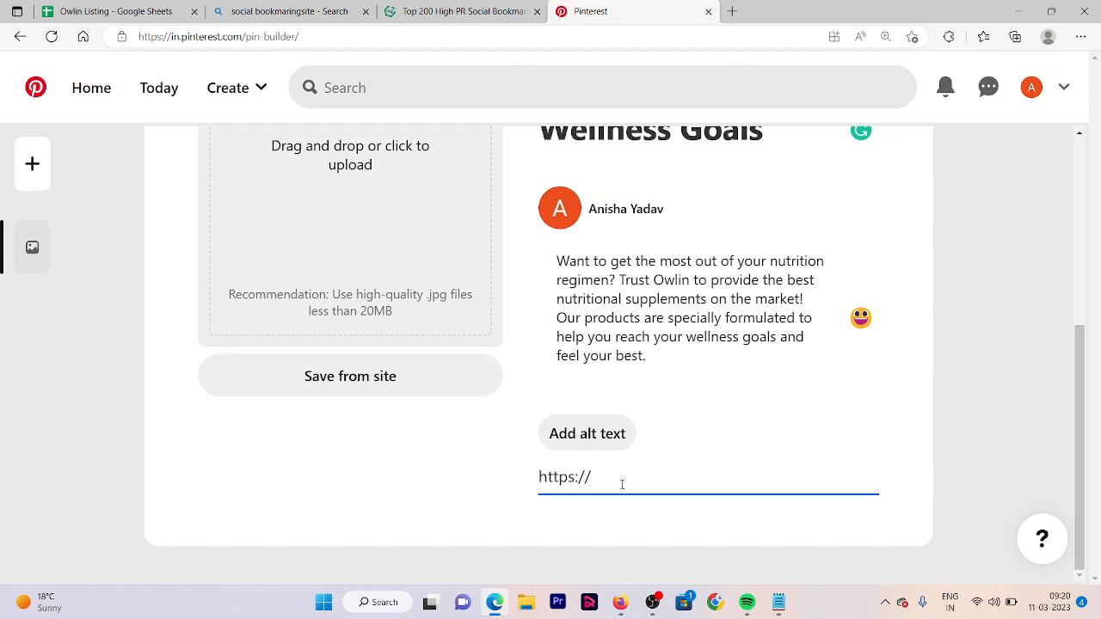
type("owlin.in")
left_click(590, 476)
type("www.")
key("BackSpace")
key("Delete")
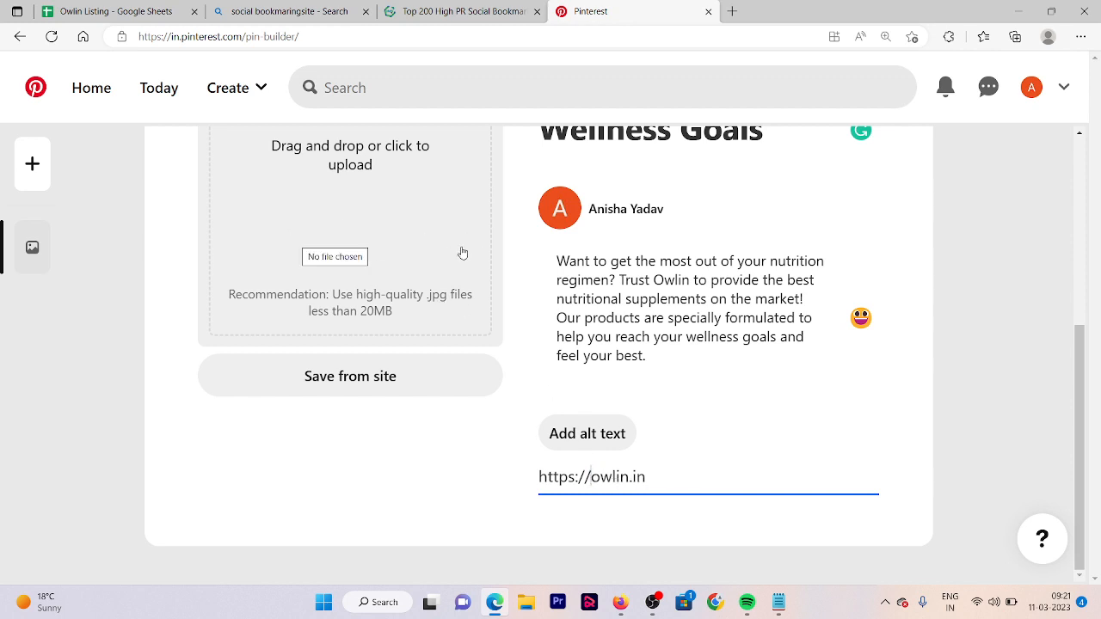
Upload the green "1# Nutrition" Owlin.in product image and save the Pin to the Owlin.in board.
left_click(363, 206)
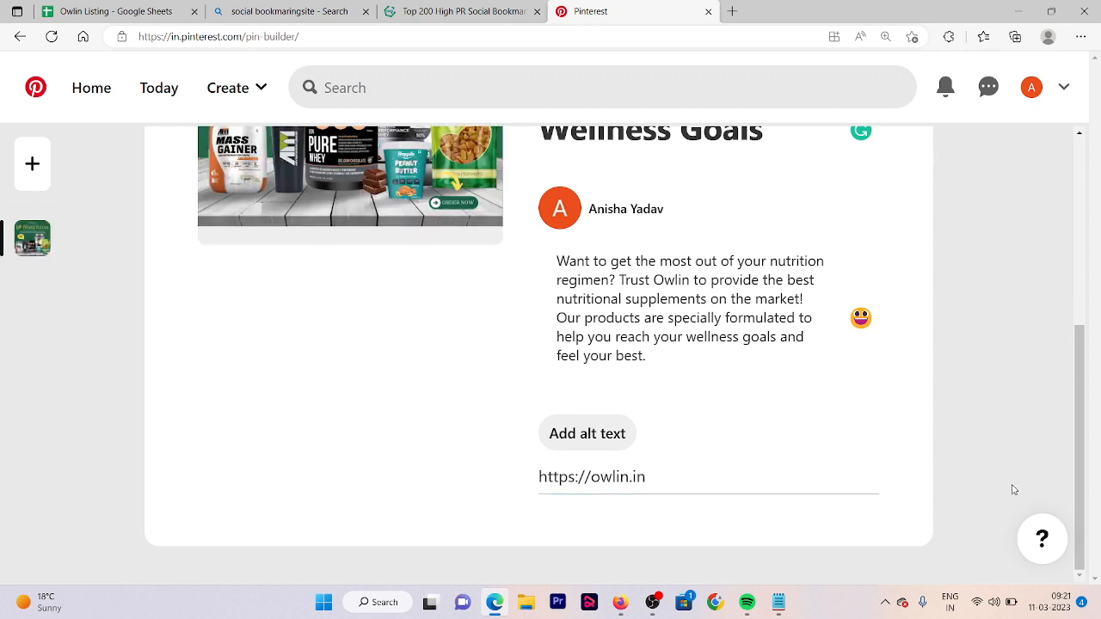
scroll(1082, 436, "up", 4)
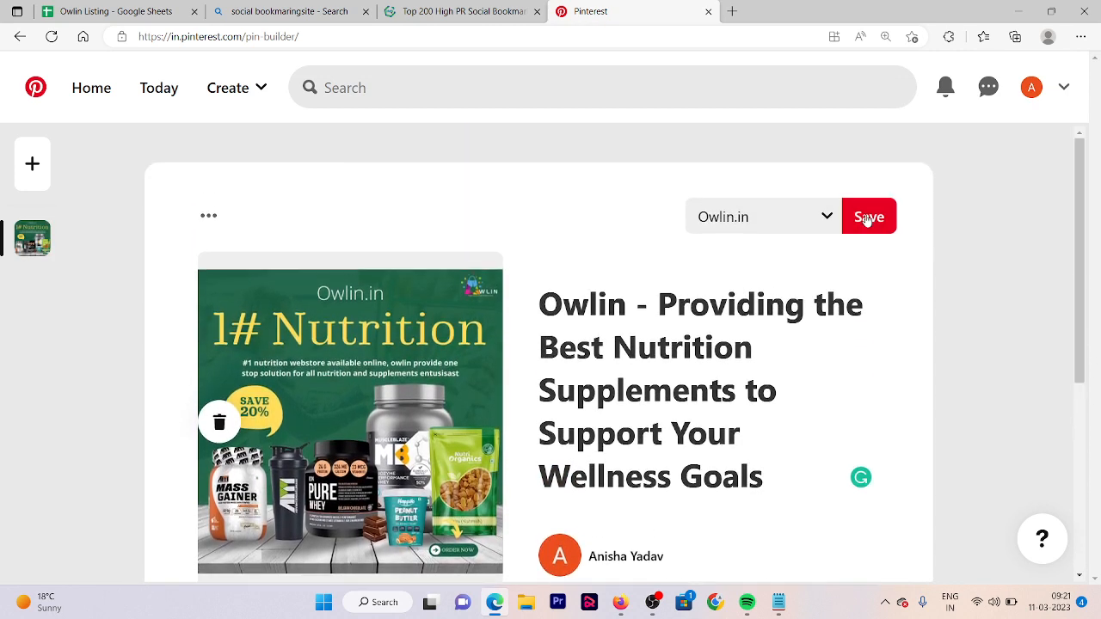
left_click(866, 219)
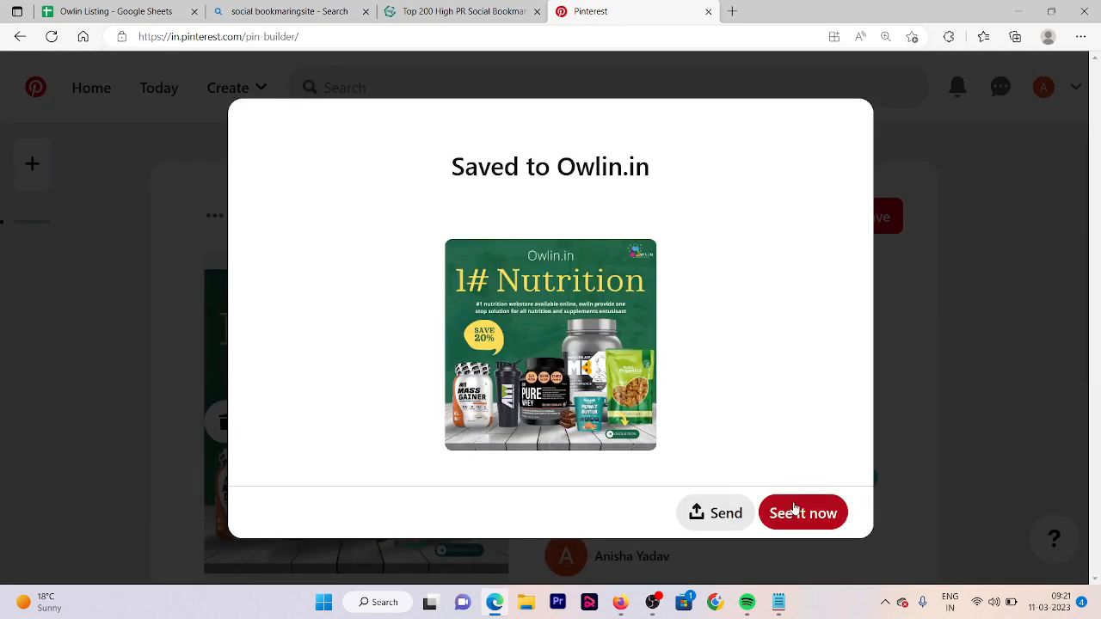
View the saved Pin and check its owlin.in link by opening it, returning to the Pin's page.
left_click(795, 509)
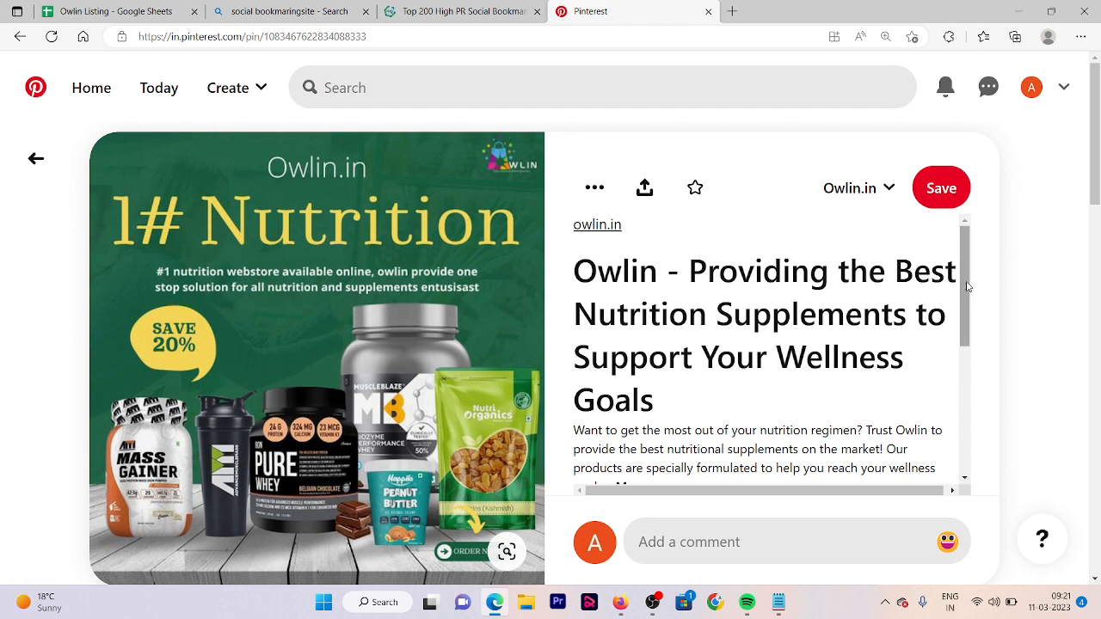
left_click_drag(965, 287, 1027, 185)
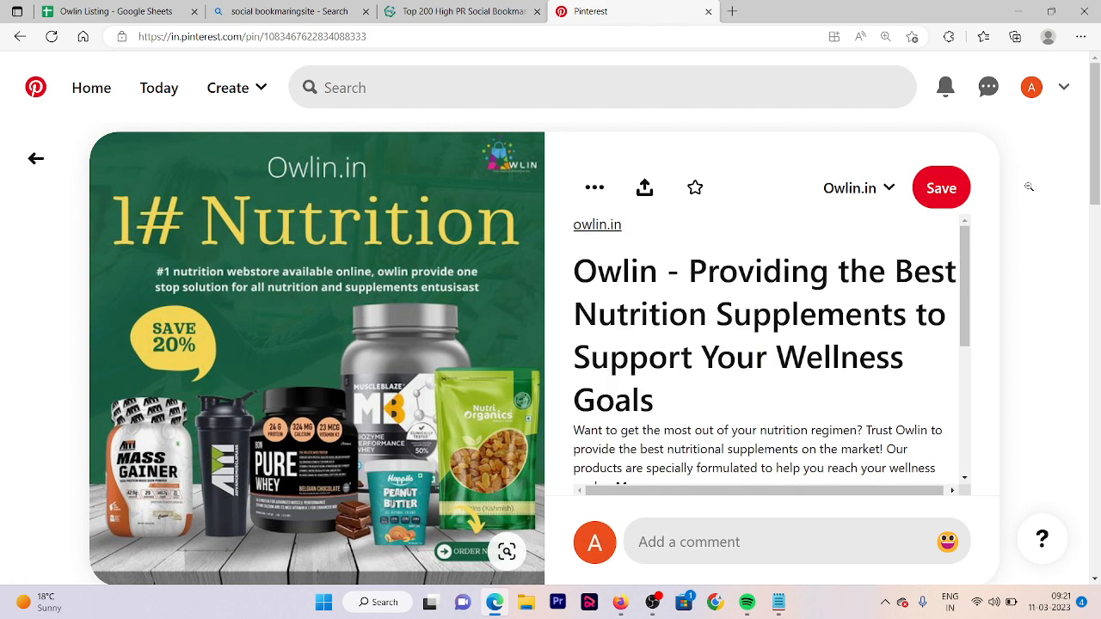
left_click(599, 225)
left_click(637, 12)
scroll(497, 151, "down", 4)
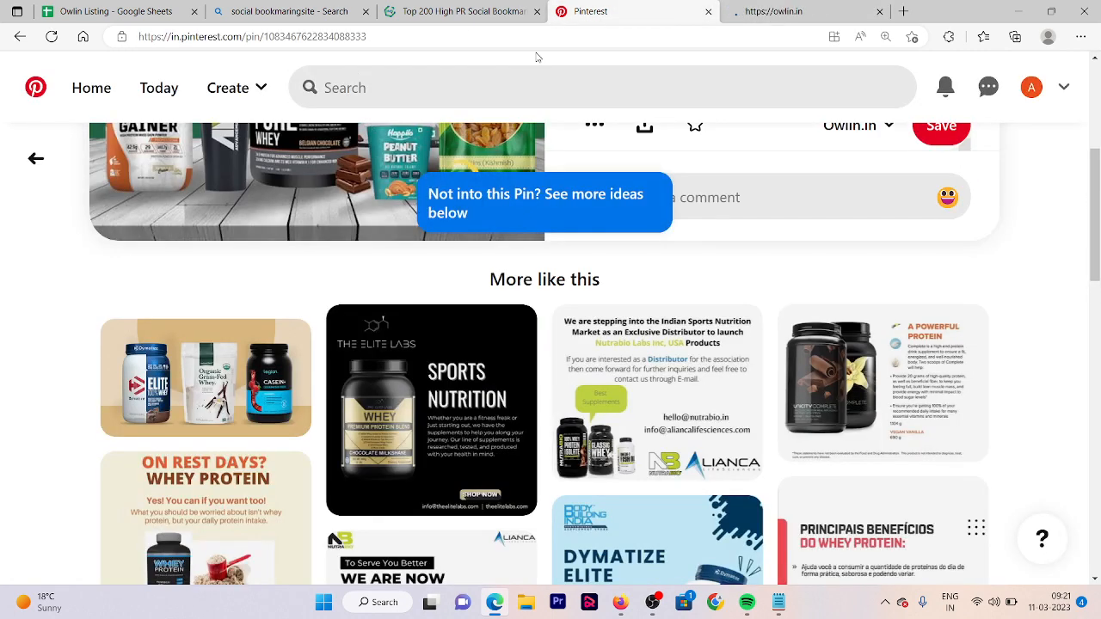
Copy the published Pin's web address and paste it into a new Notepad window.
left_click(462, 34)
key("ctrl+c")
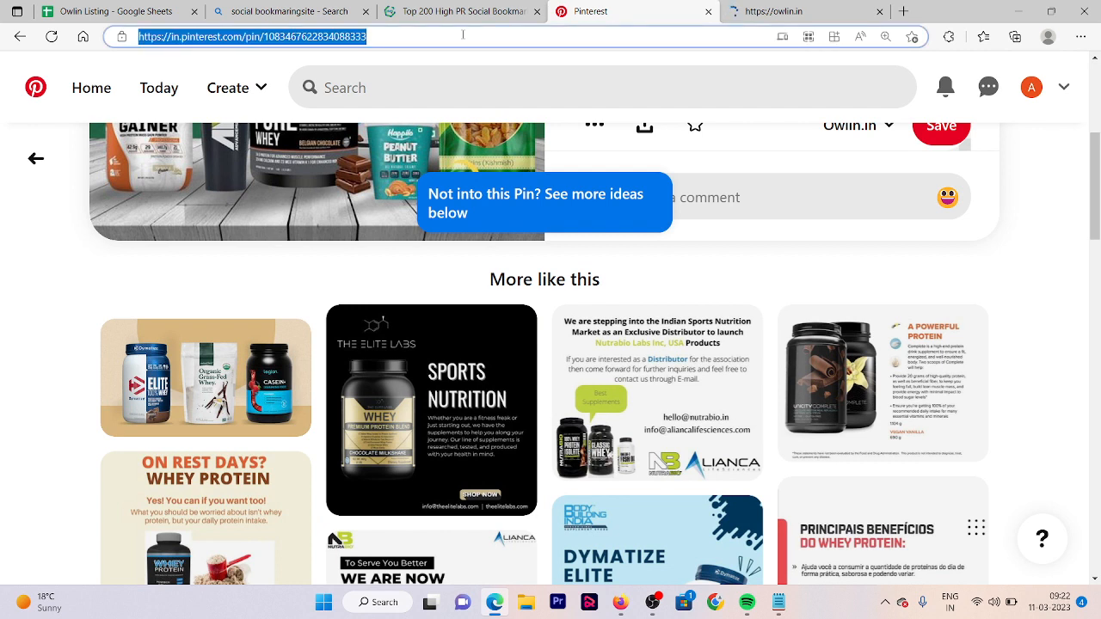
key("super+r")
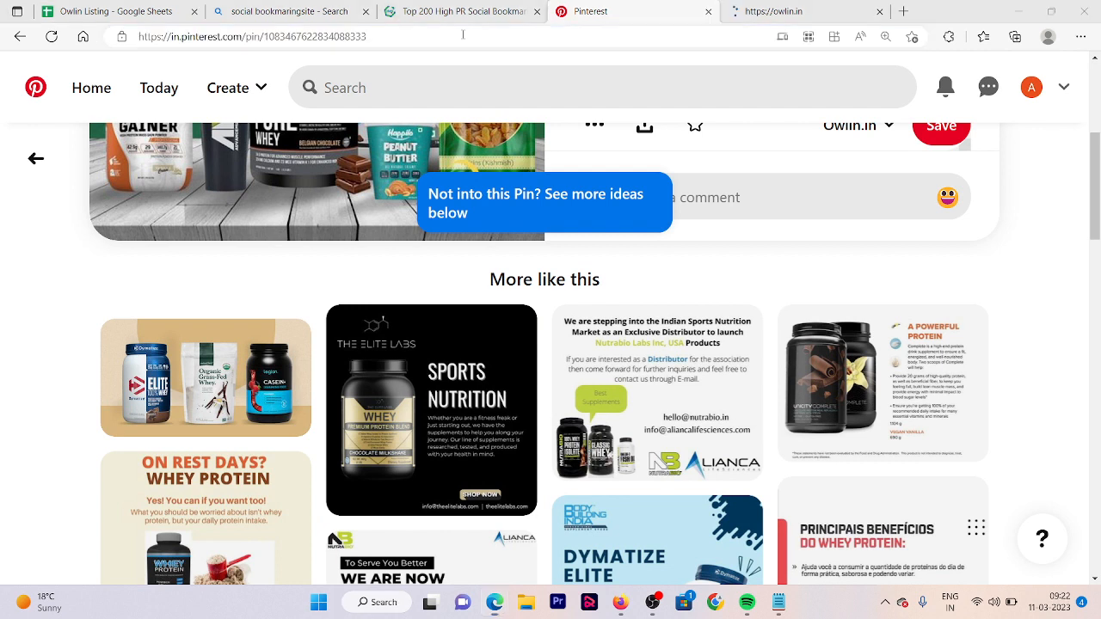
type("notepad")
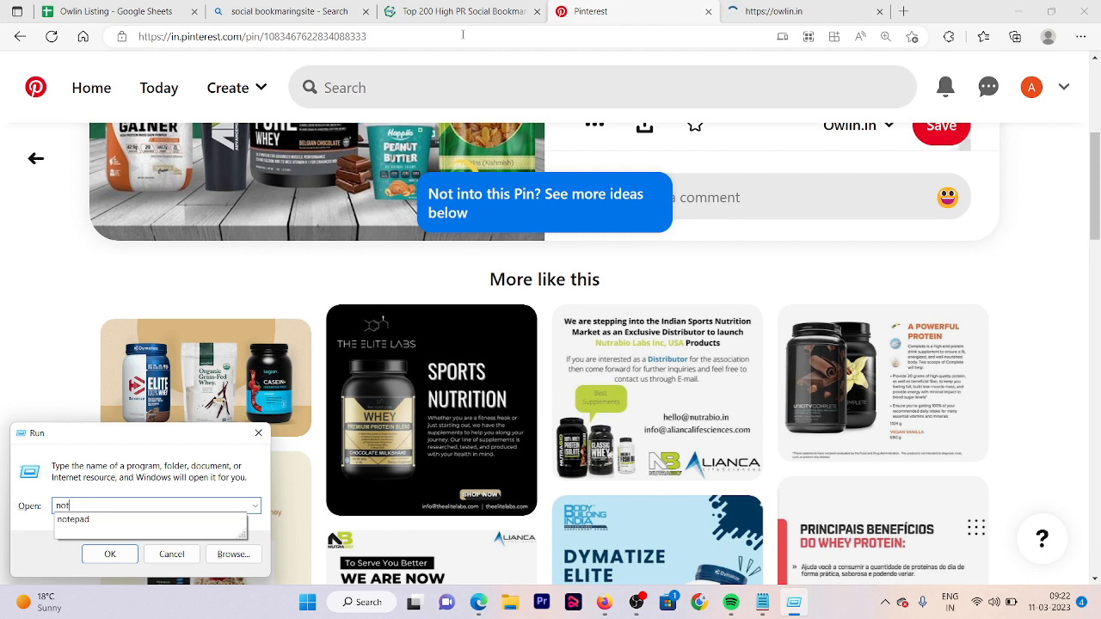
key("Return")
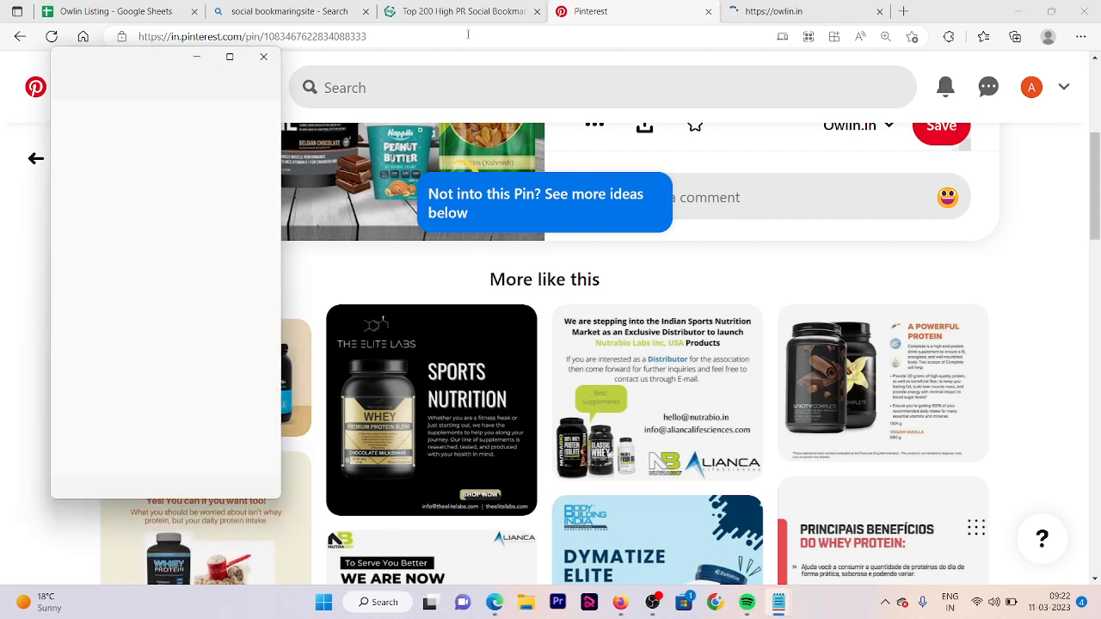
key("ctrl+v")
key("alt+Tab")
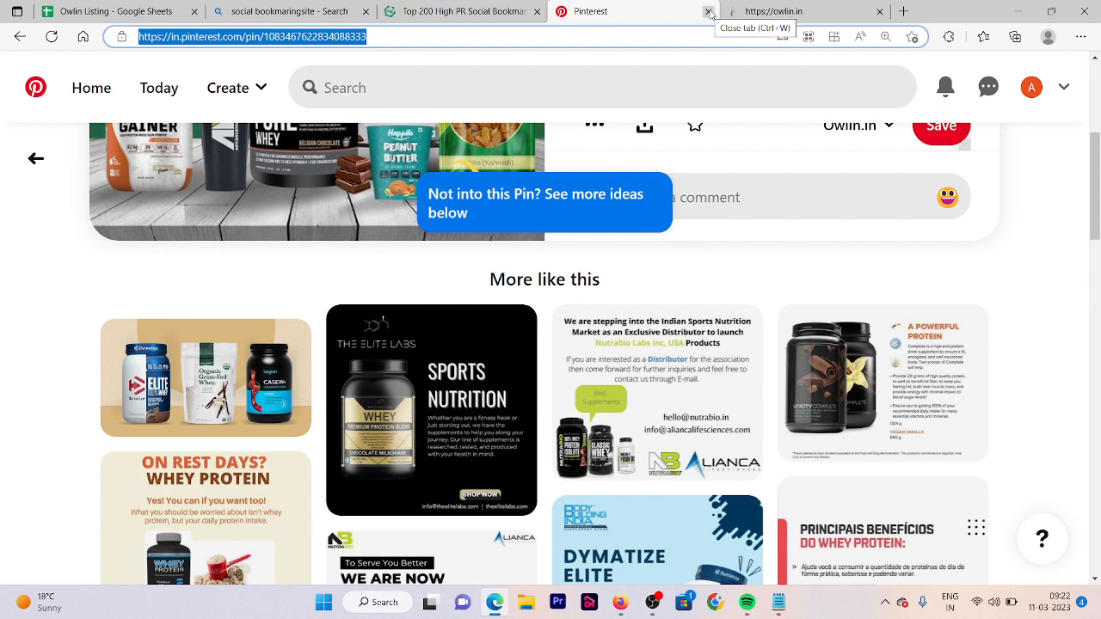
Close the owlin.in tab and go to reddit.com.
left_click(879, 12)
left_click(575, 28)
left_click_drag(576, 28, 137, 36)
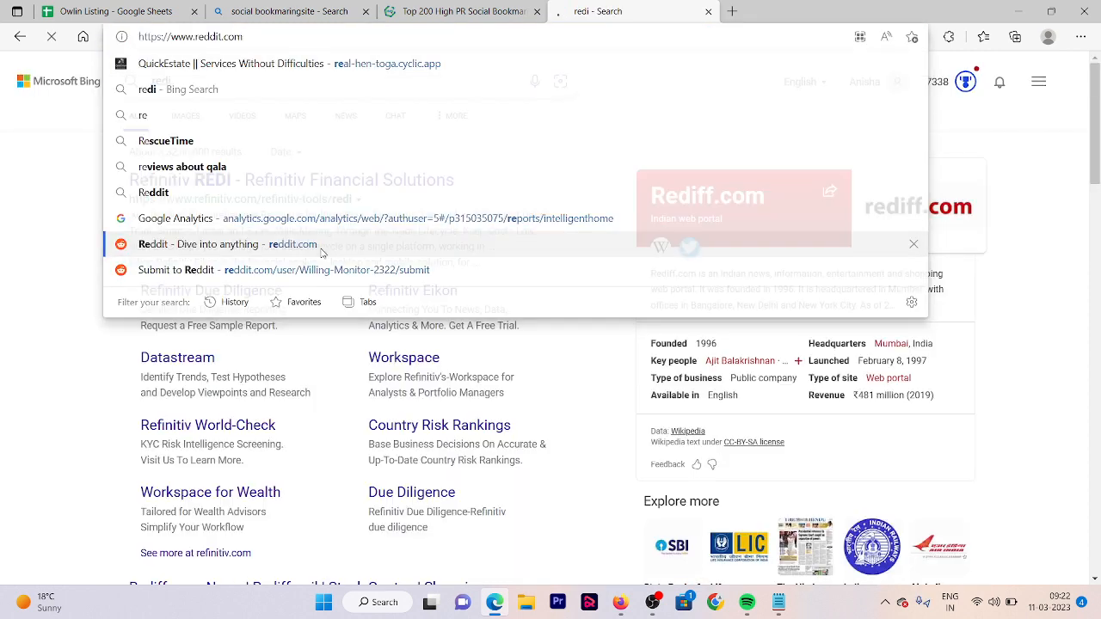
Open the Reddit home page and start a new post with the account's own profile as the community.
left_click(321, 248)
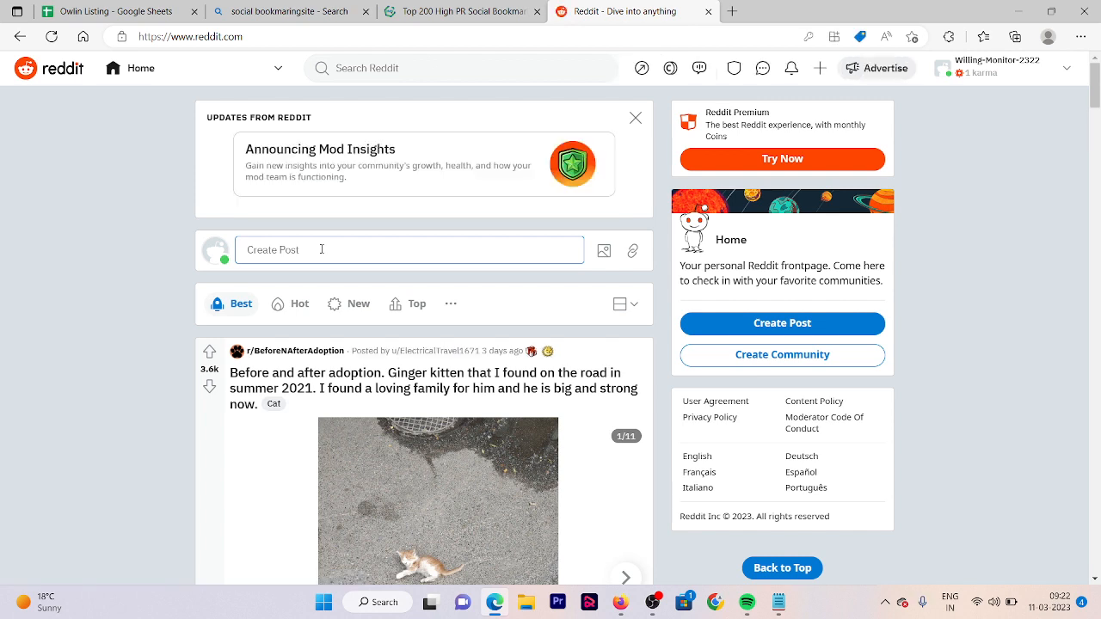
left_click(321, 249)
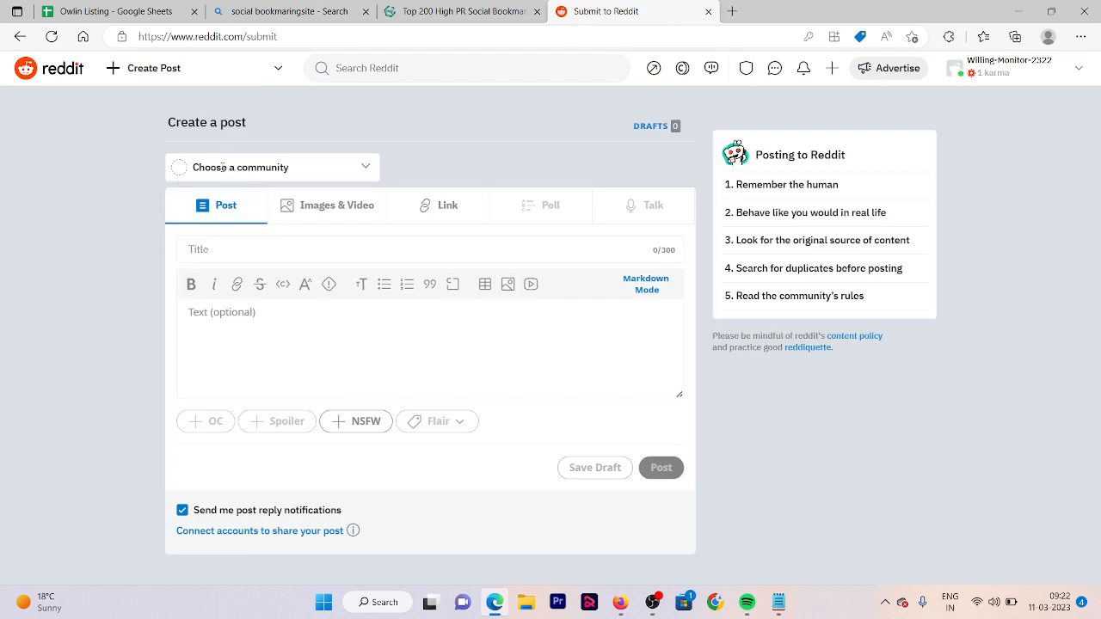
left_click(222, 167)
left_click(234, 222)
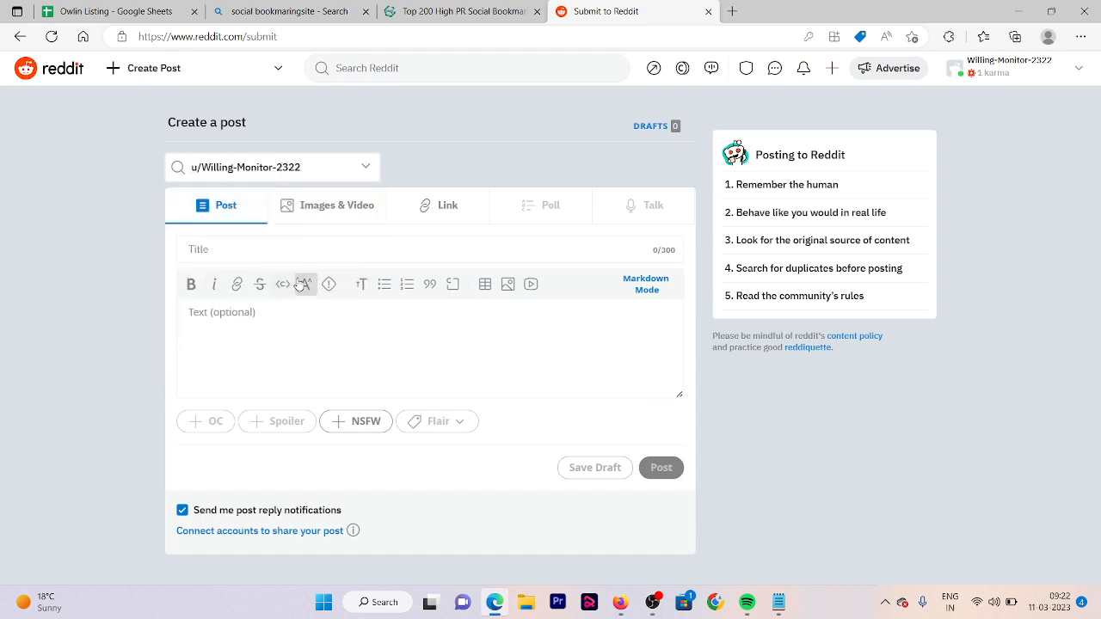
Copy the headline "Owlin - Providing the Best Nutrition Supplements to Support Your Wellness Goals" from the Notepad notes into the Reddit post's title.
left_click(252, 257)
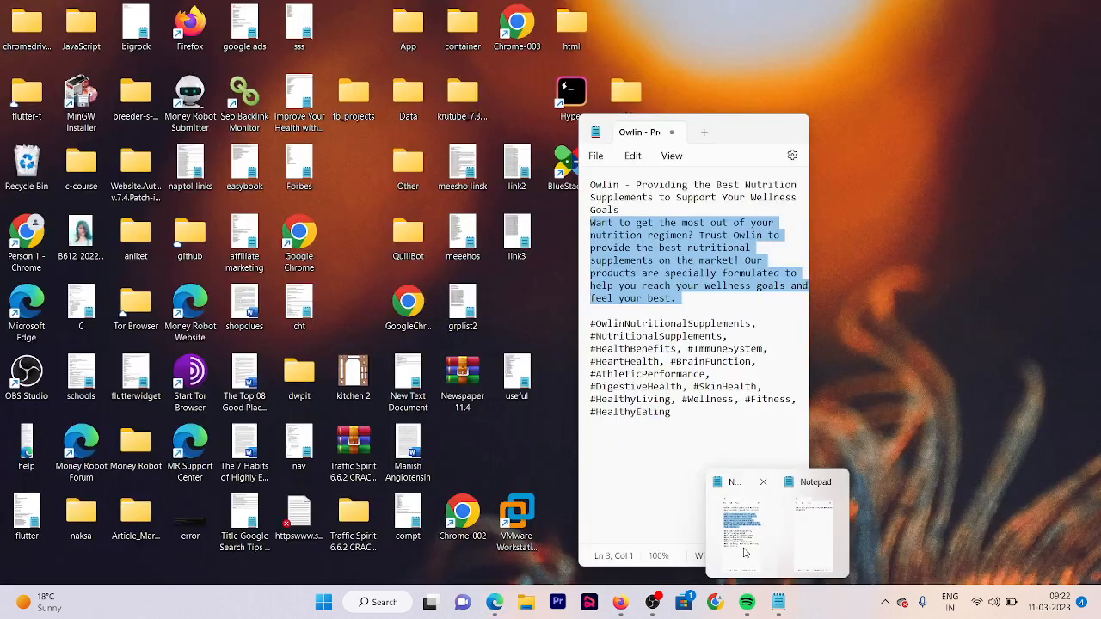
left_click(741, 550)
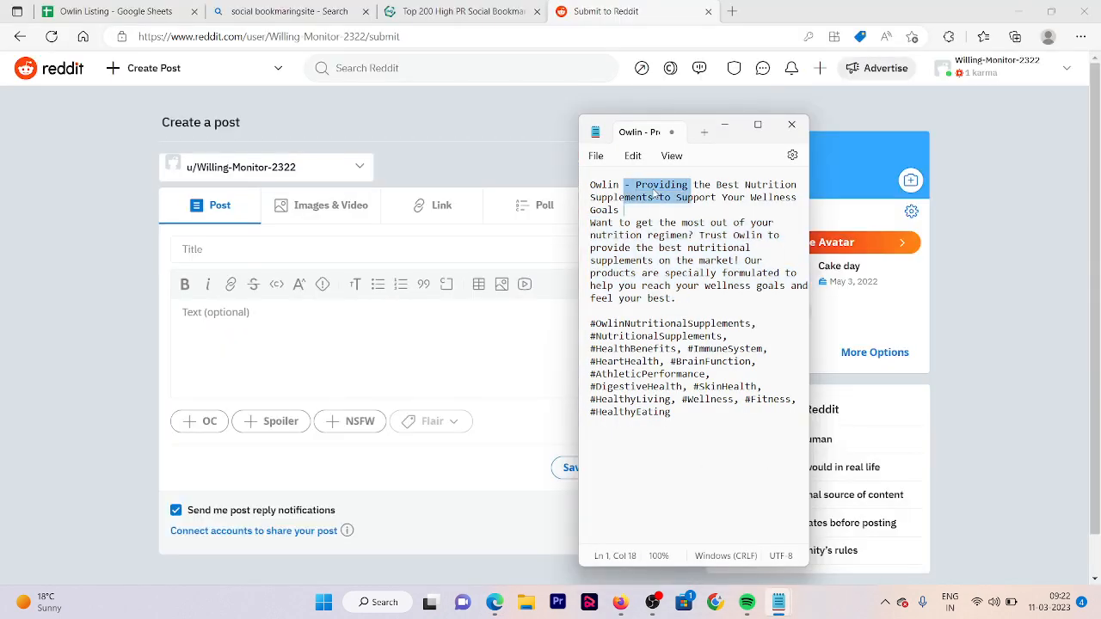
triple_click(655, 194)
key("ctrl+c")
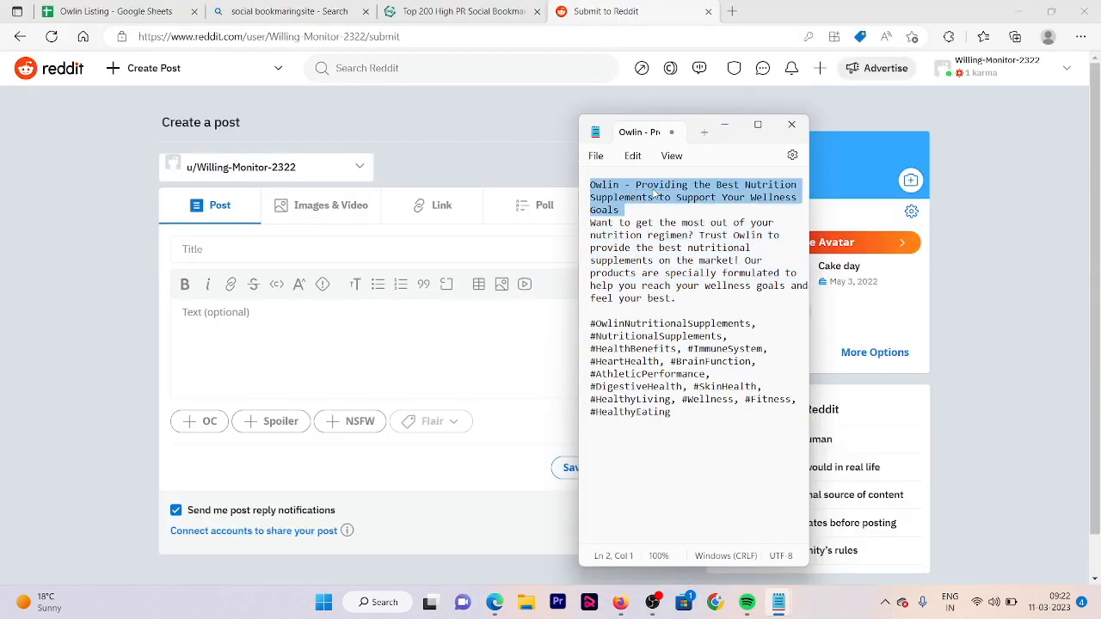
left_click(267, 243)
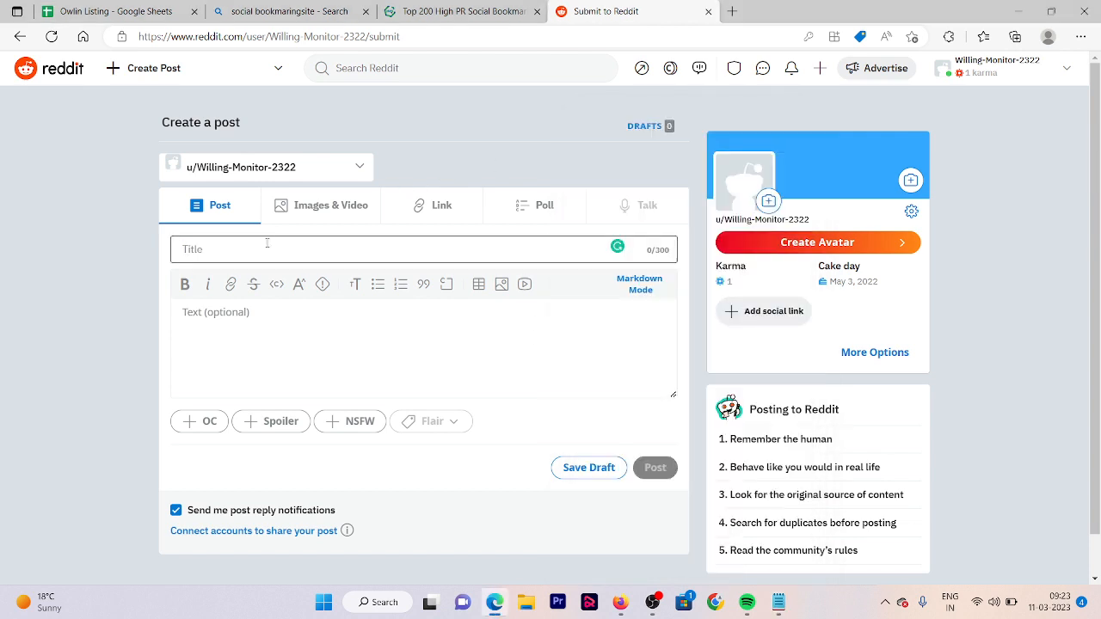
key("ctrl+v")
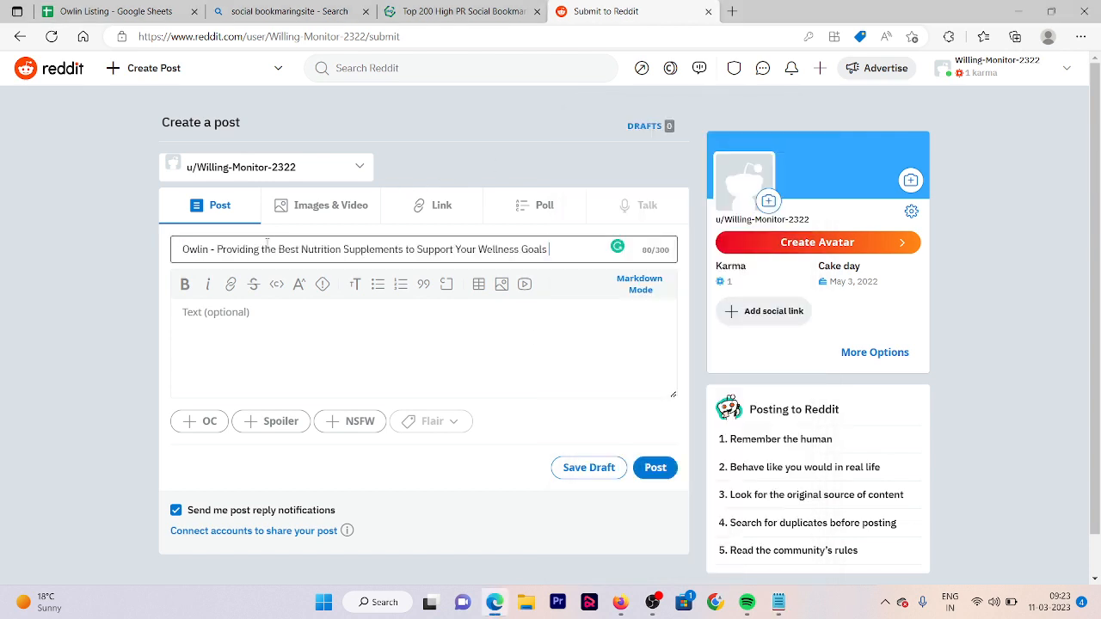
Copy the description paragraph beginning "Want to get the most out of your nutrition regimen?" from Notepad into the Reddit post's body.
mouse_move(778, 606)
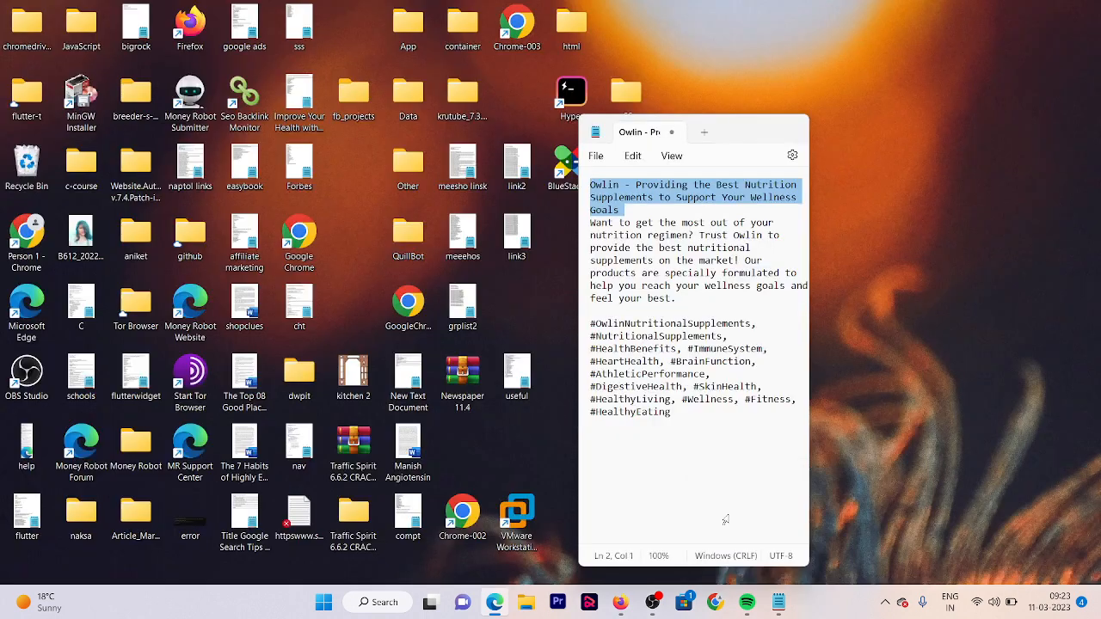
left_click(741, 524)
left_click(640, 260)
triple_click(641, 260)
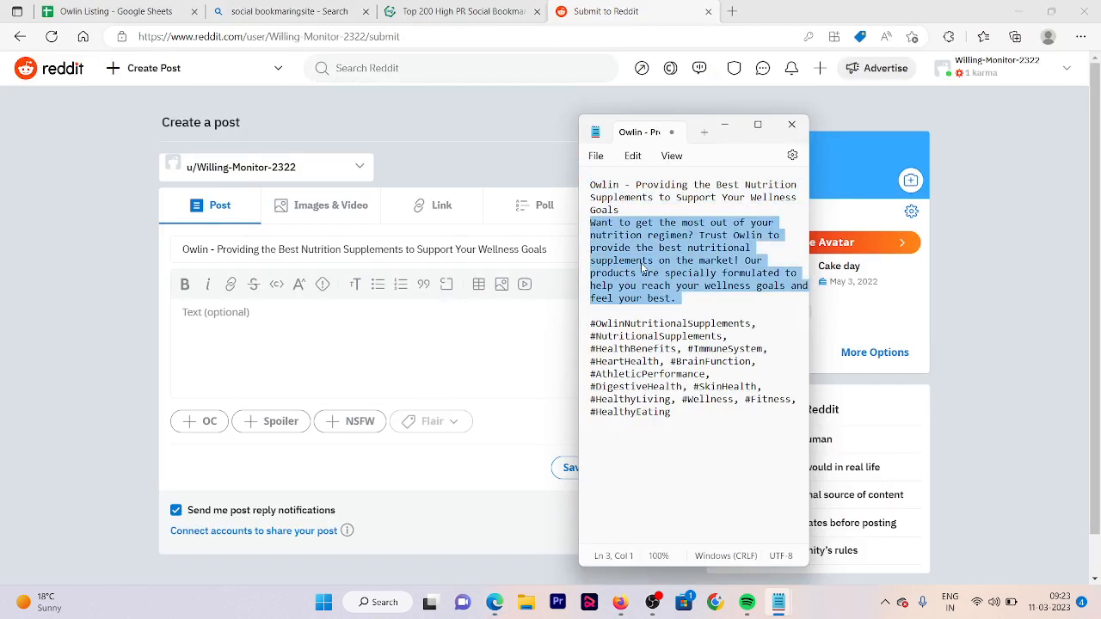
key("ctrl+c")
left_click(414, 338)
key("ctrl+v")
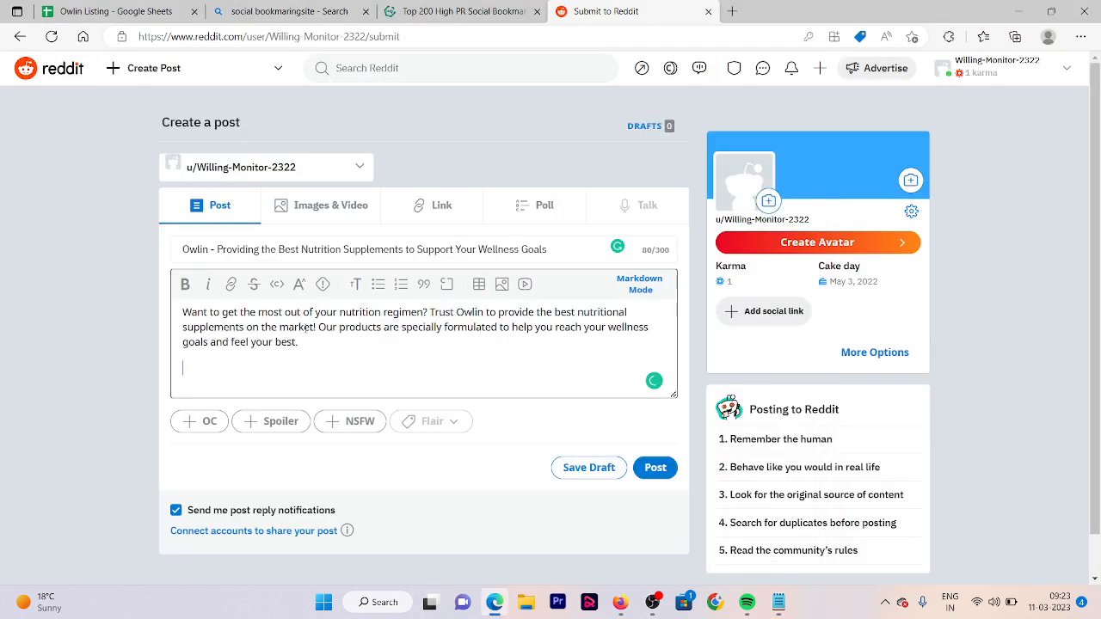
double_click(471, 313)
left_click(231, 285)
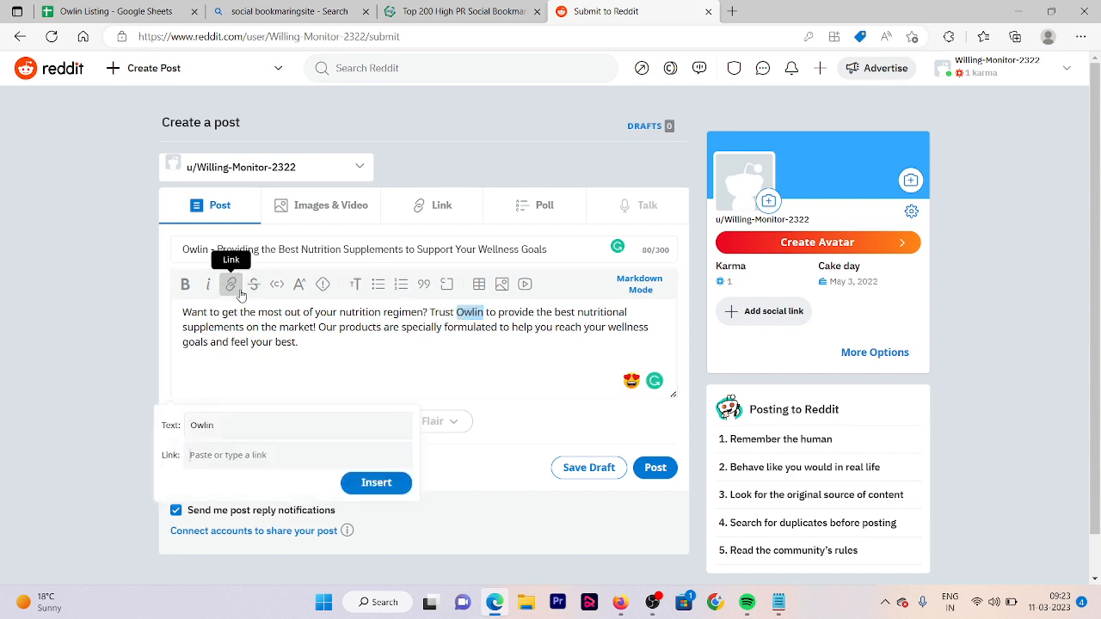
type("ht")
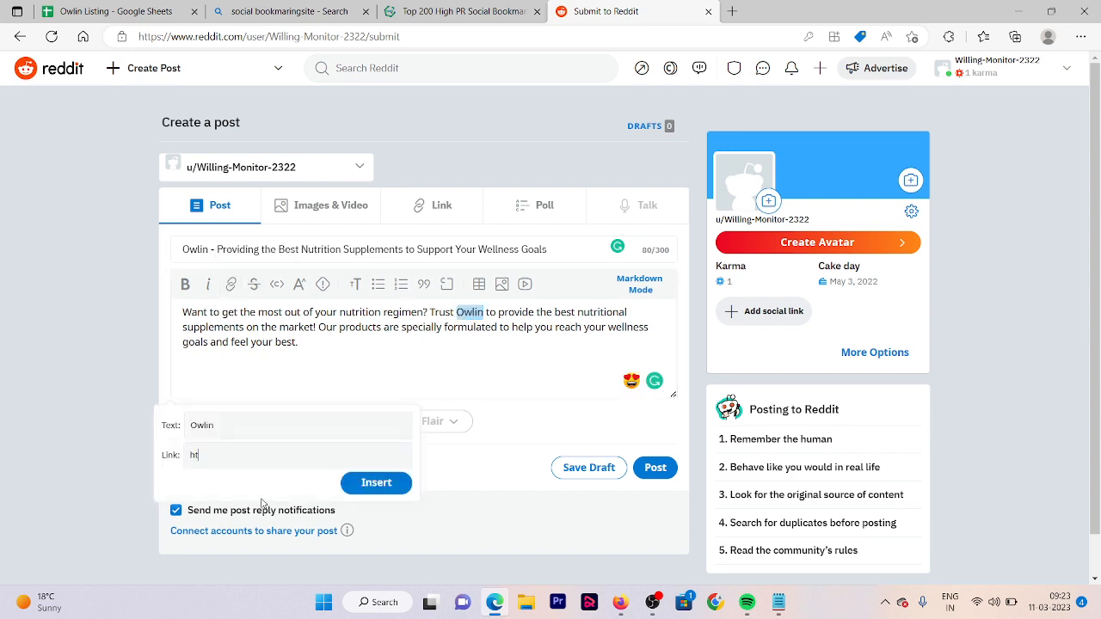
type("tps;//owlin.in")
key("Return")
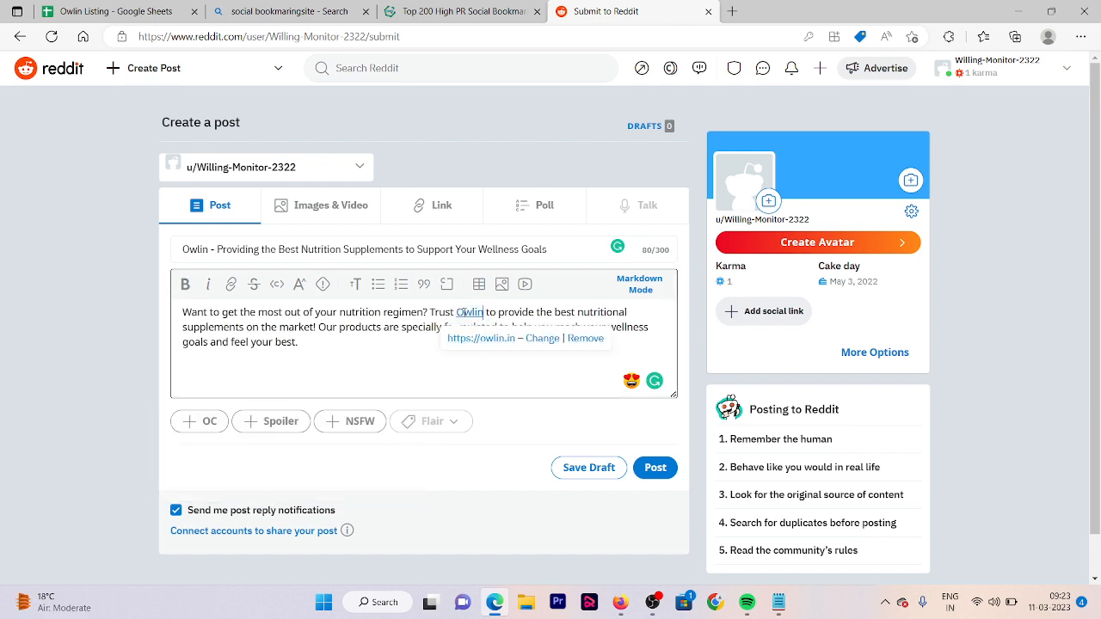
left_click(319, 210)
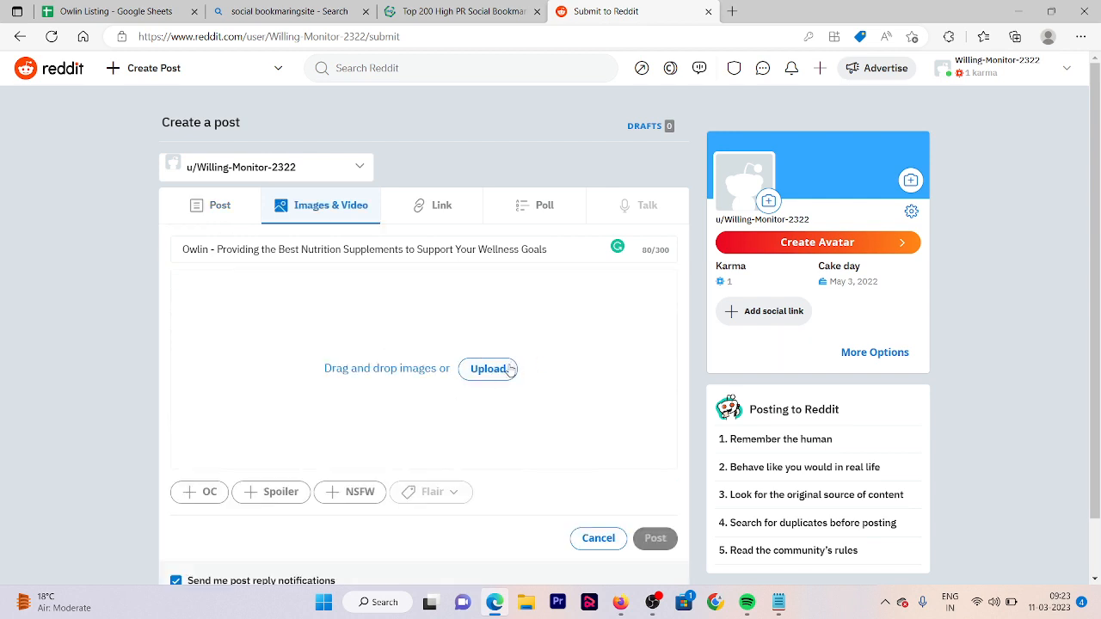
left_click(430, 211)
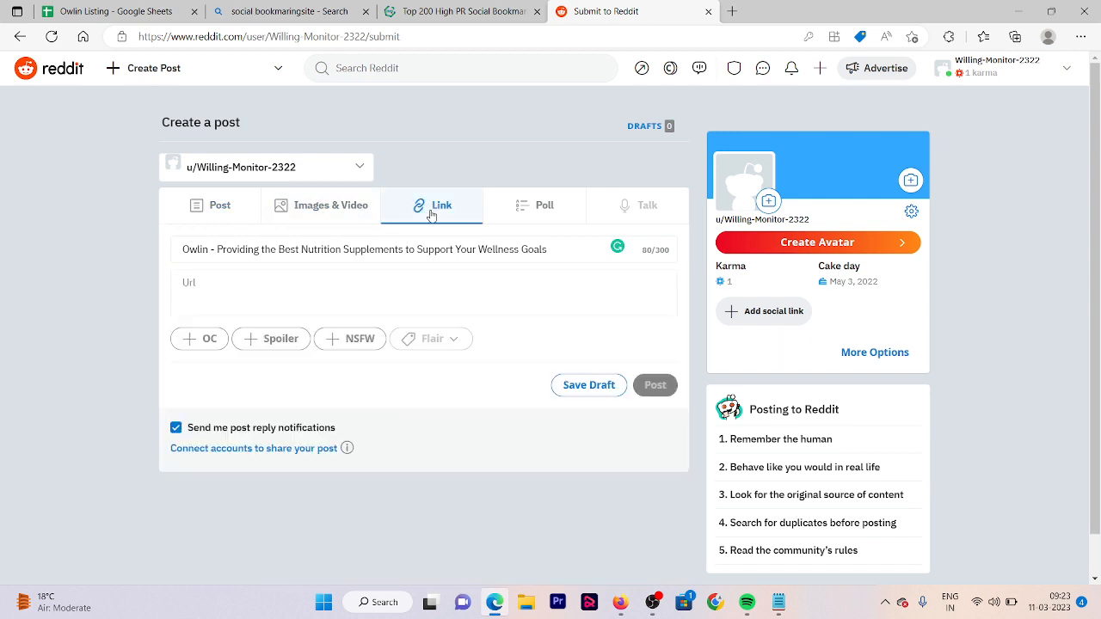
left_click(291, 308)
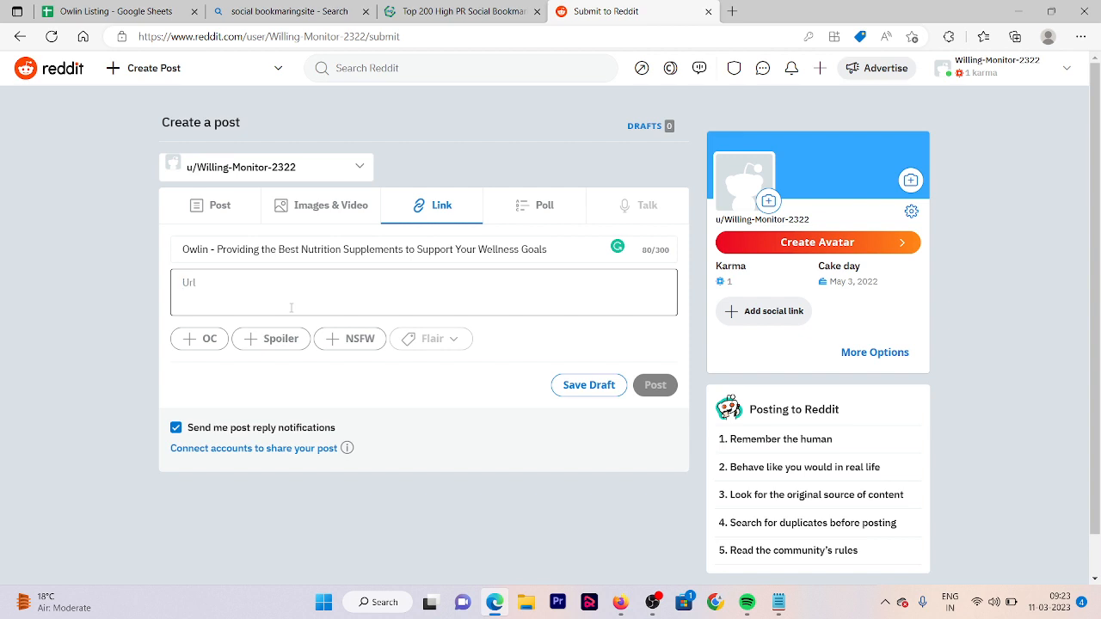
type("https://owlin.in")
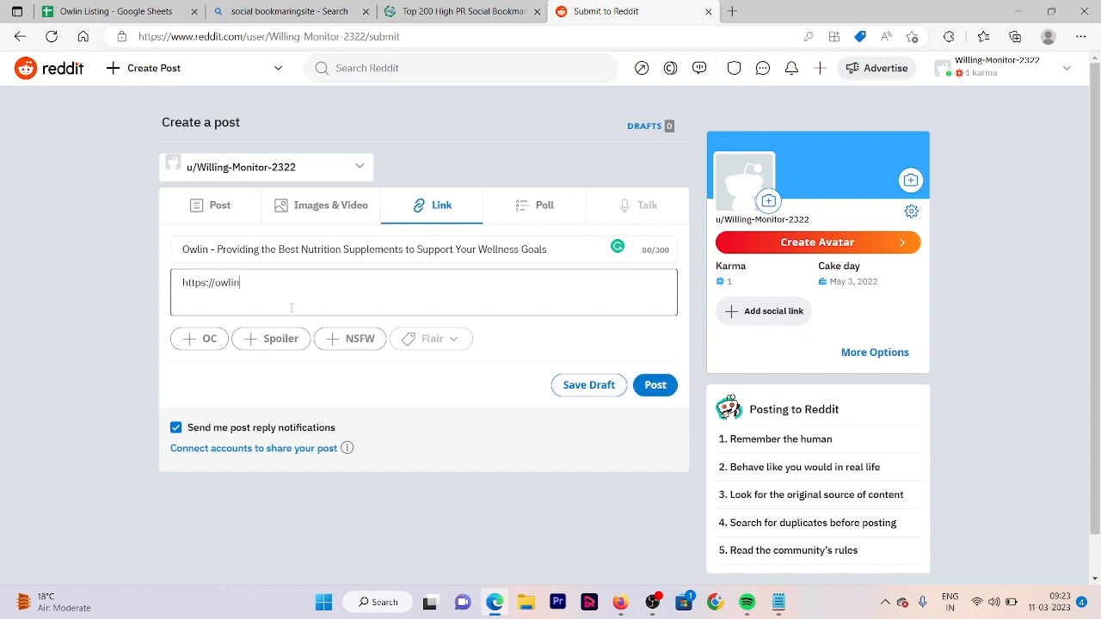
left_click(654, 385)
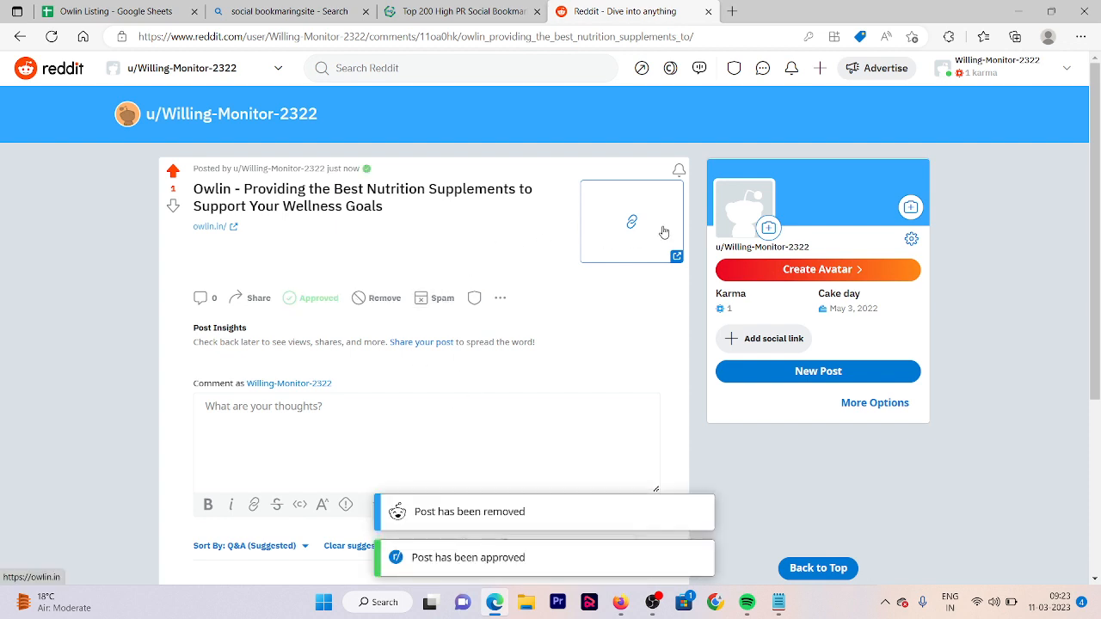
left_click(632, 222)
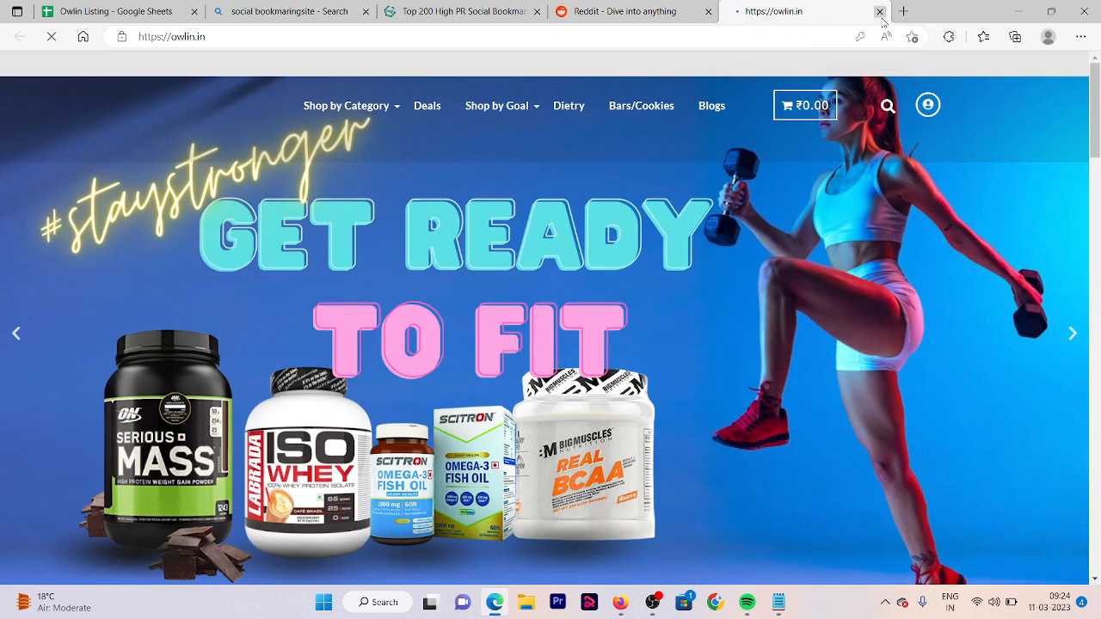
left_click(879, 11)
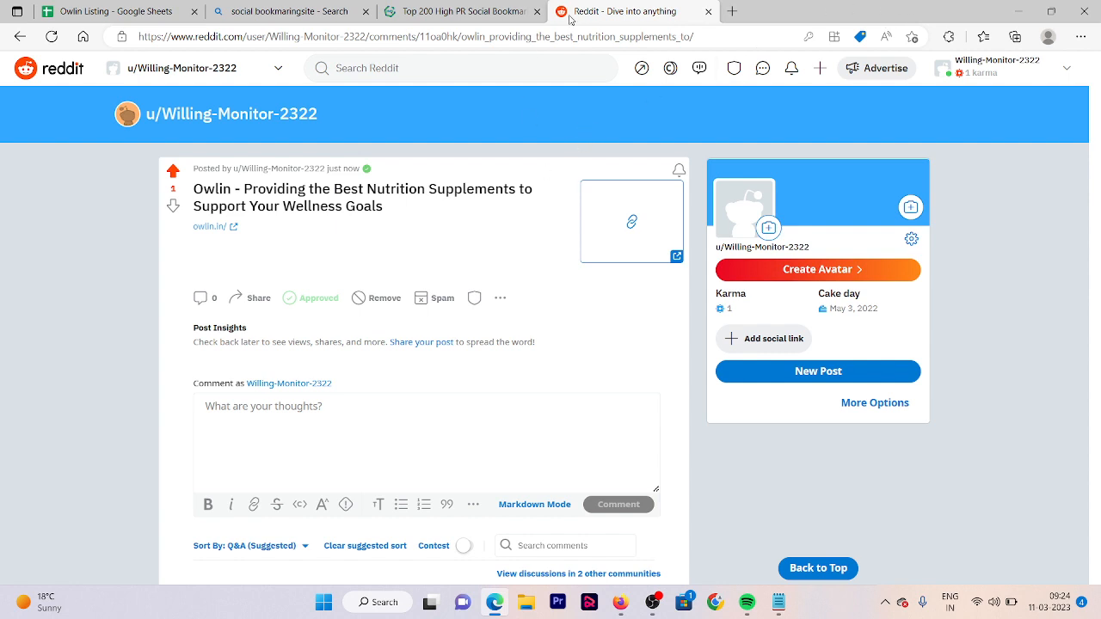
Go to tumblr.com and start a new text post.
left_click(601, 37)
type("tum")
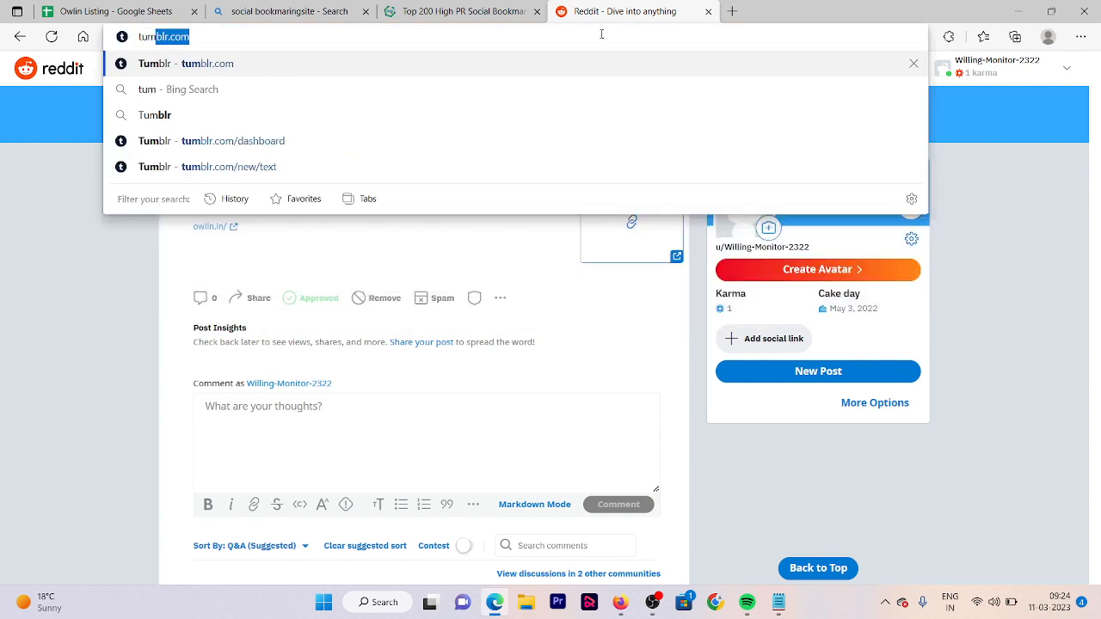
key("Return")
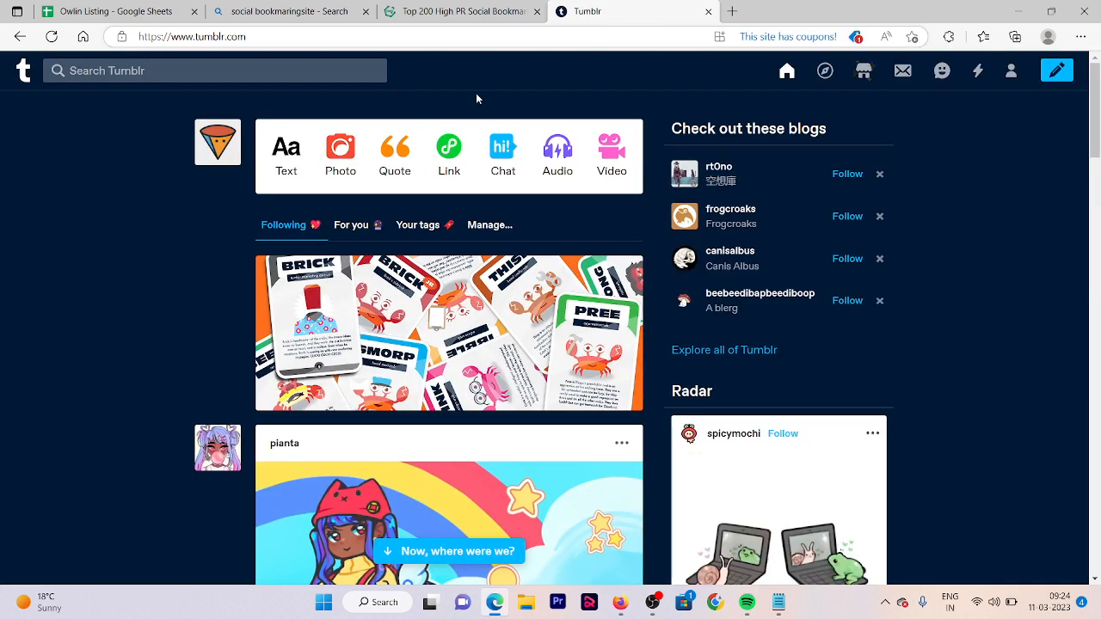
left_click(285, 169)
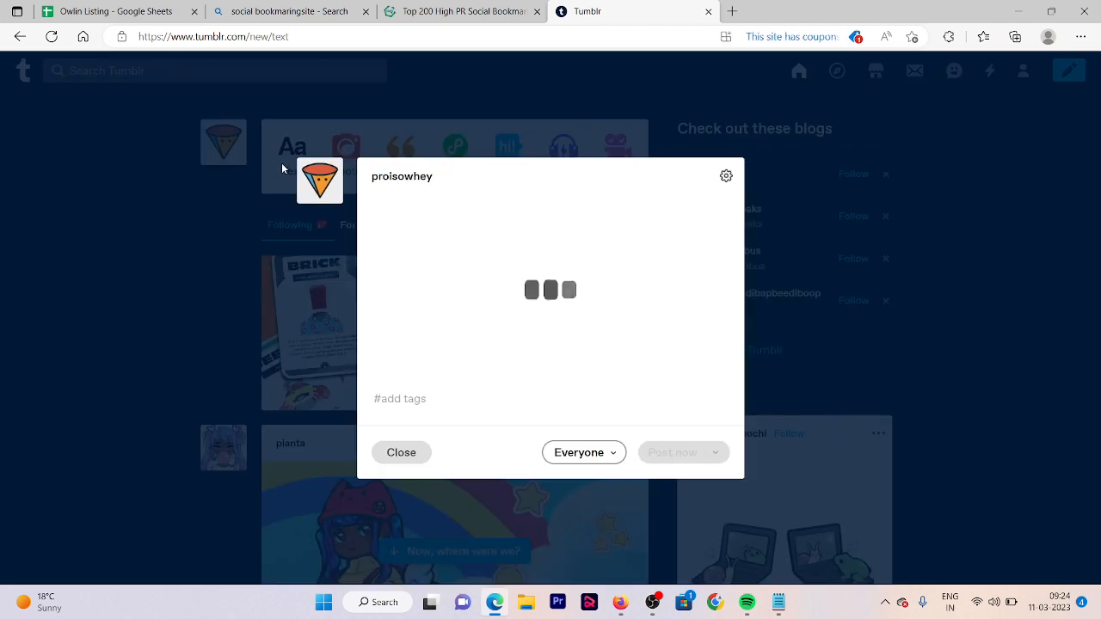
Copy the headline "Owlin - Providing the Best Nutrition Supplements to Support Your Wellness Goals" from Notepad into the Tumblr post's title.
key("alt+Tab")
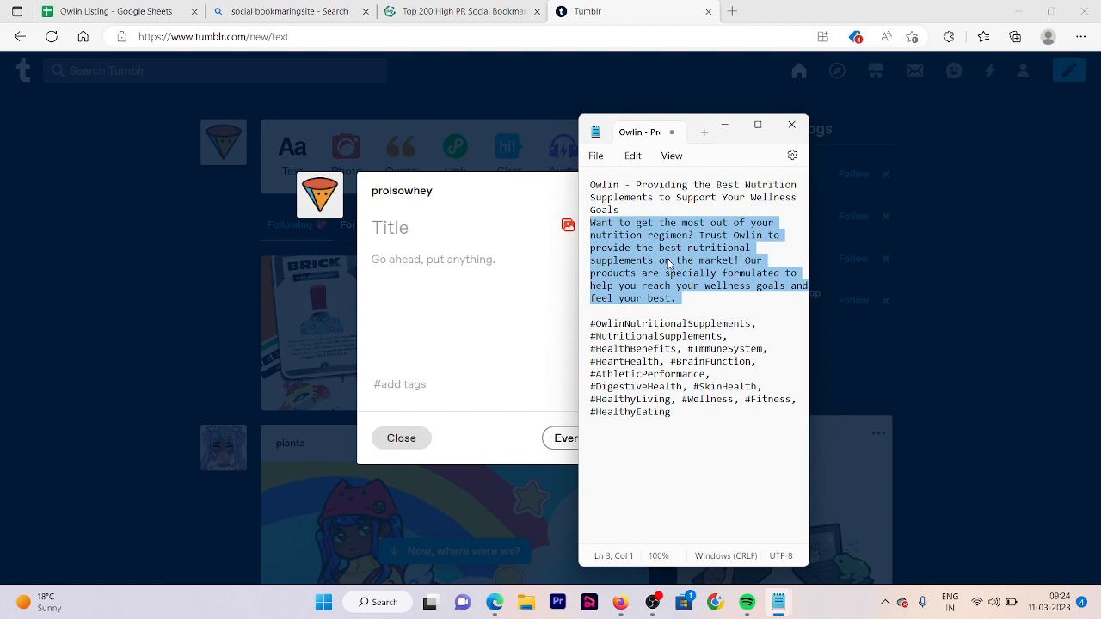
triple_click(647, 197)
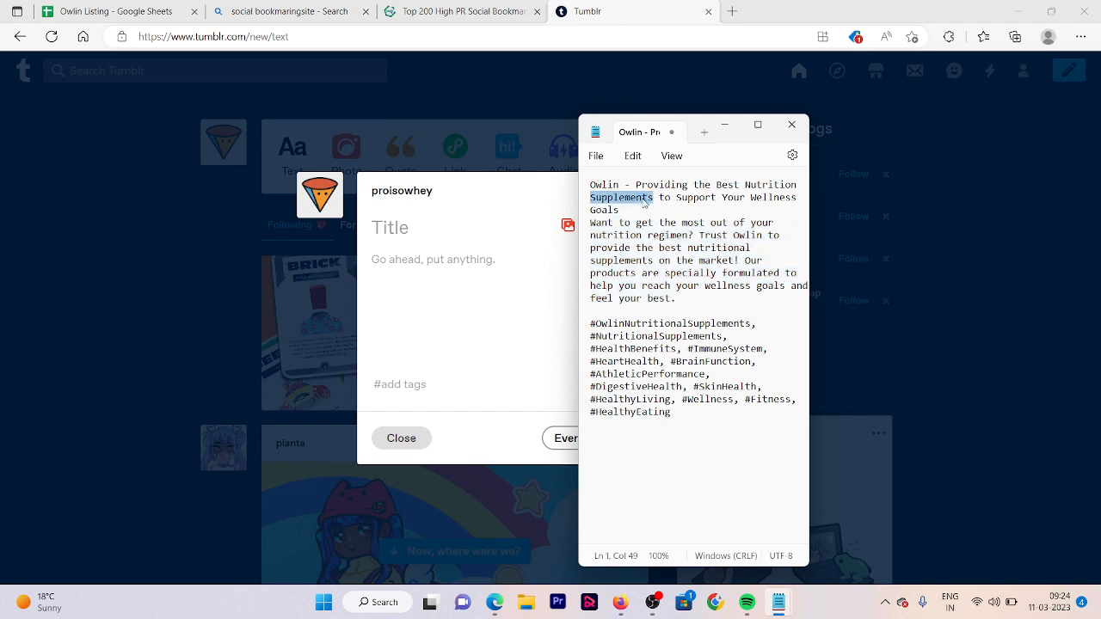
left_click(418, 223)
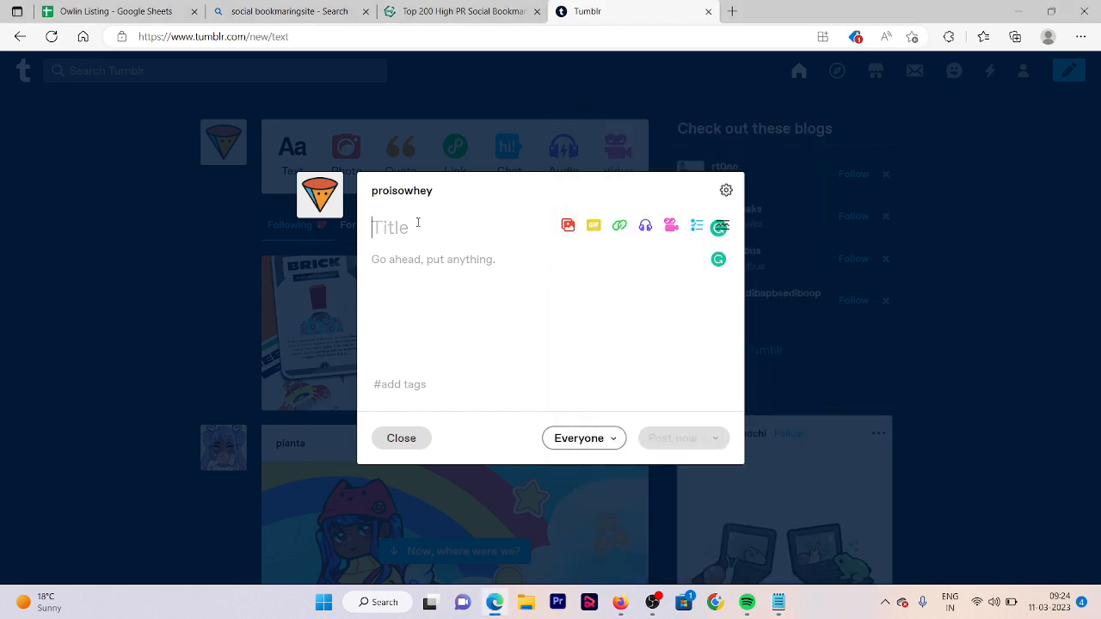
key("ctrl+v")
Copy the description paragraph beginning "Want to get the most out of your nutrition regimen?" from Notepad into the Tumblr post's body.
left_click(400, 307)
key("alt+Tab")
triple_click(638, 272)
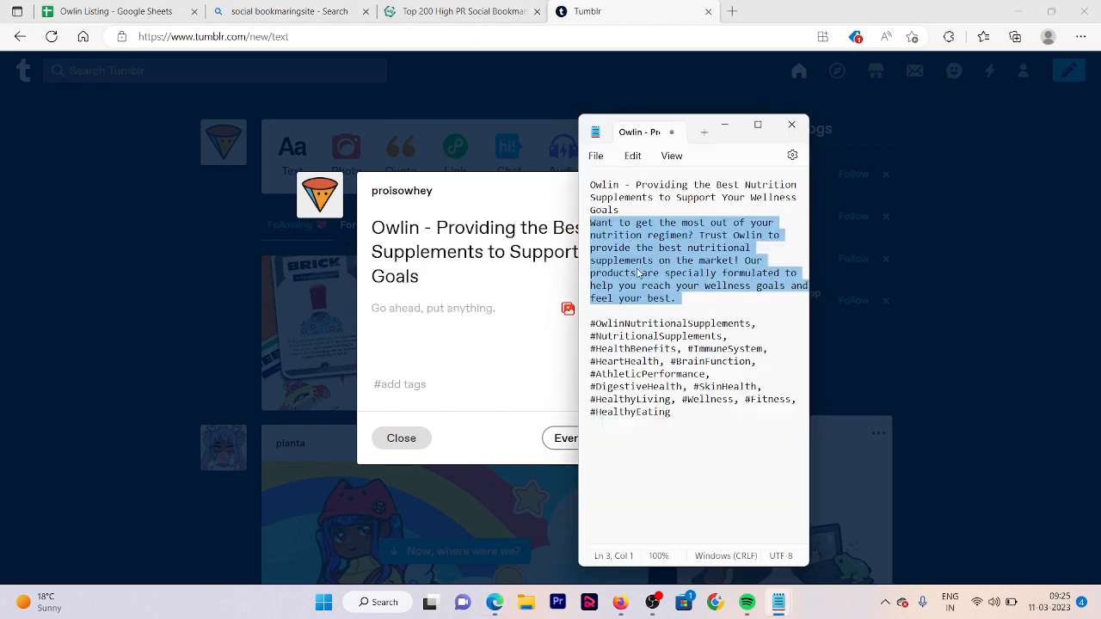
key("ctrl+c")
key("alt+Tab")
key("ctrl+v")
double_click(684, 287)
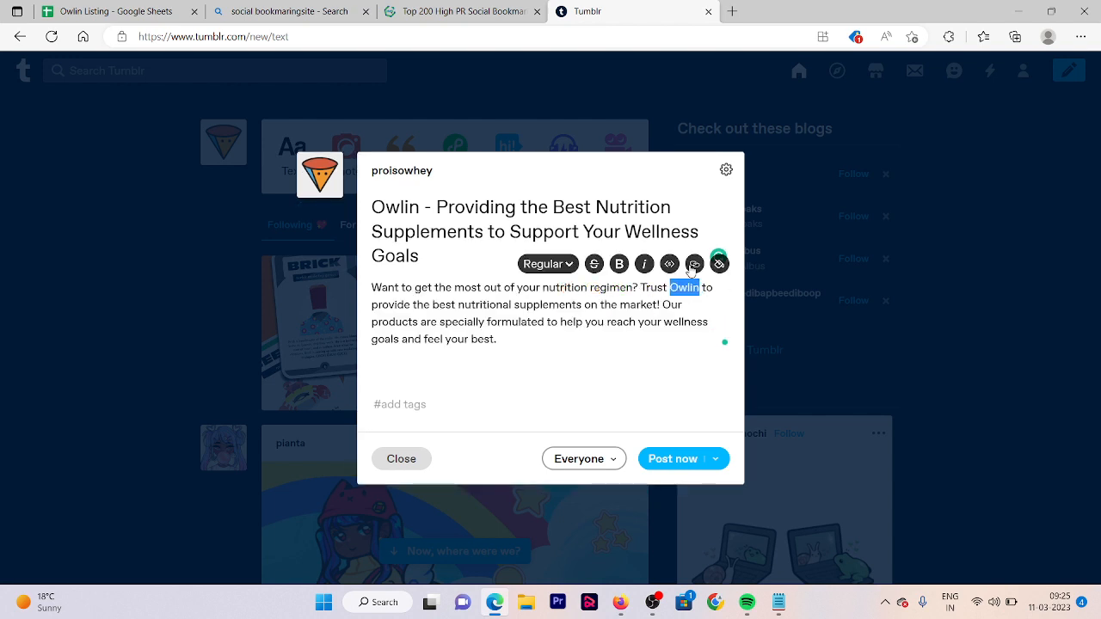
left_click(693, 267)
type("https://owlin.")
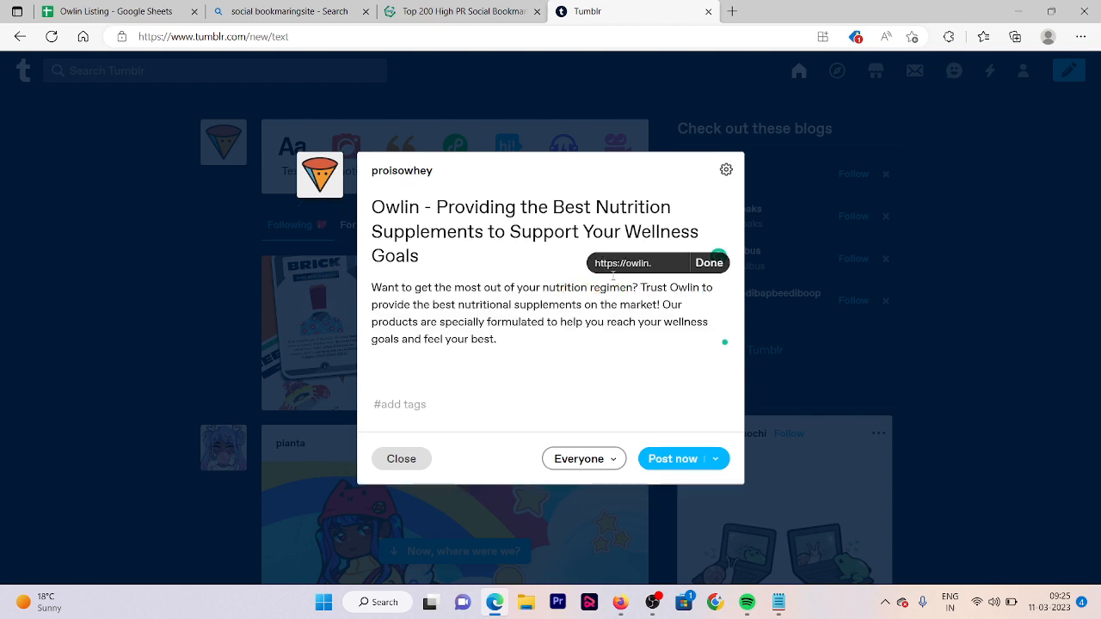
key("Return")
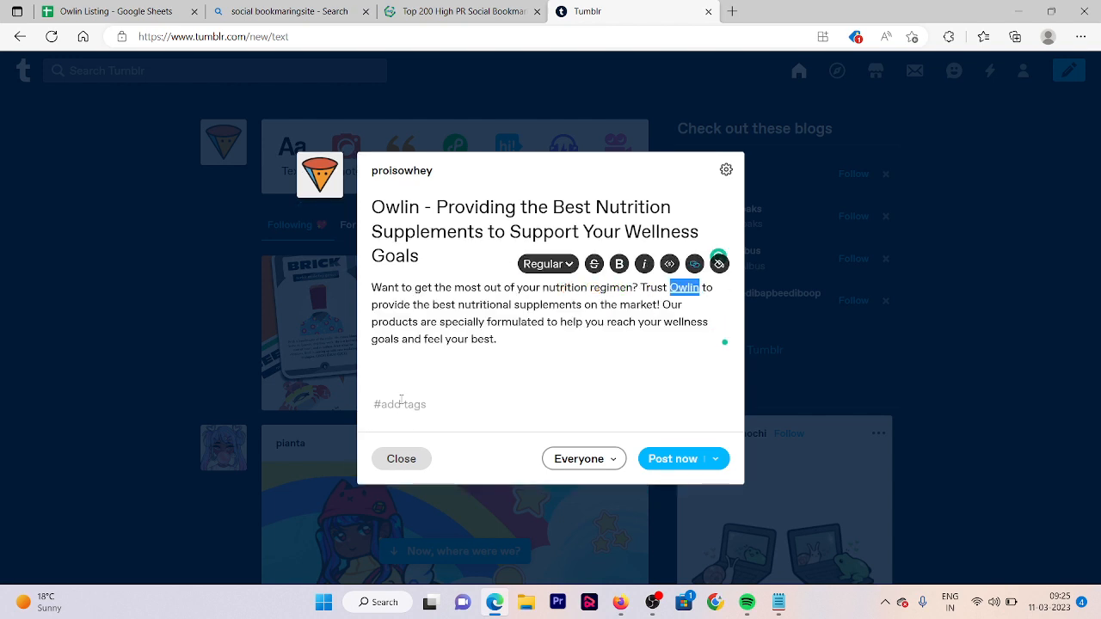
Tag the Tumblr post with owlin, owlin nutritional supplements and bestnutritionalsupplements.
left_click(394, 405)
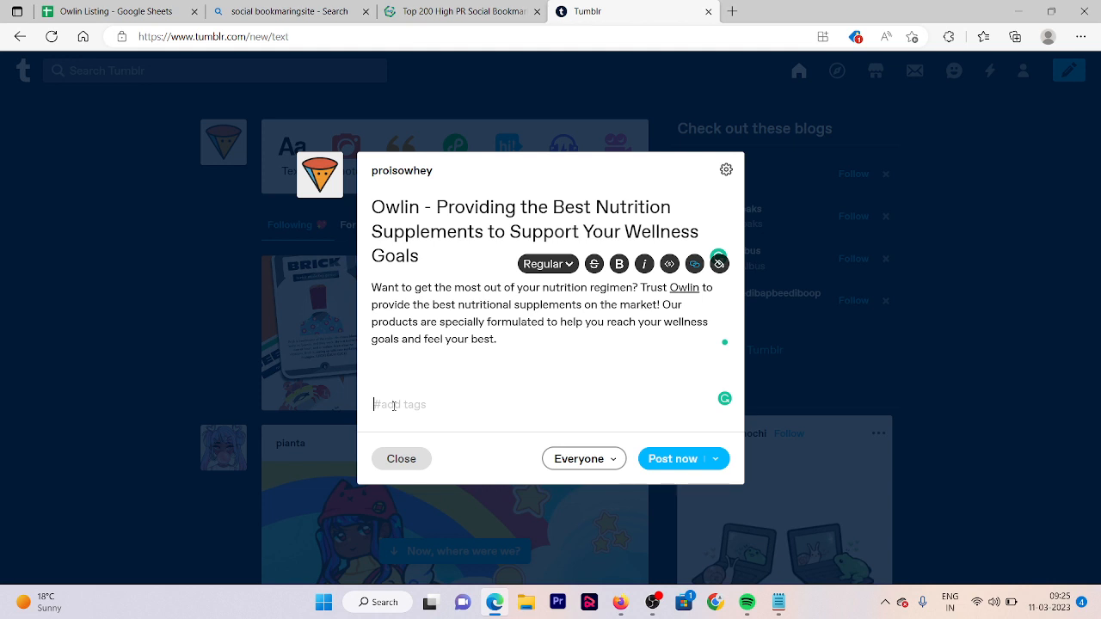
type("owlin")
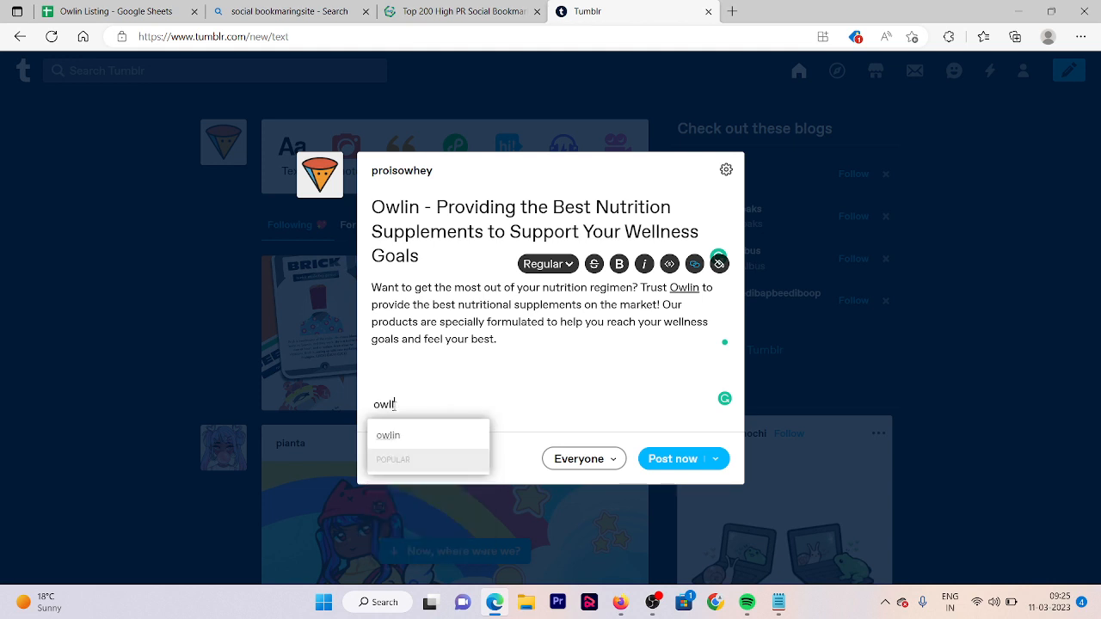
key("Return")
type("owlin nutritional supplements")
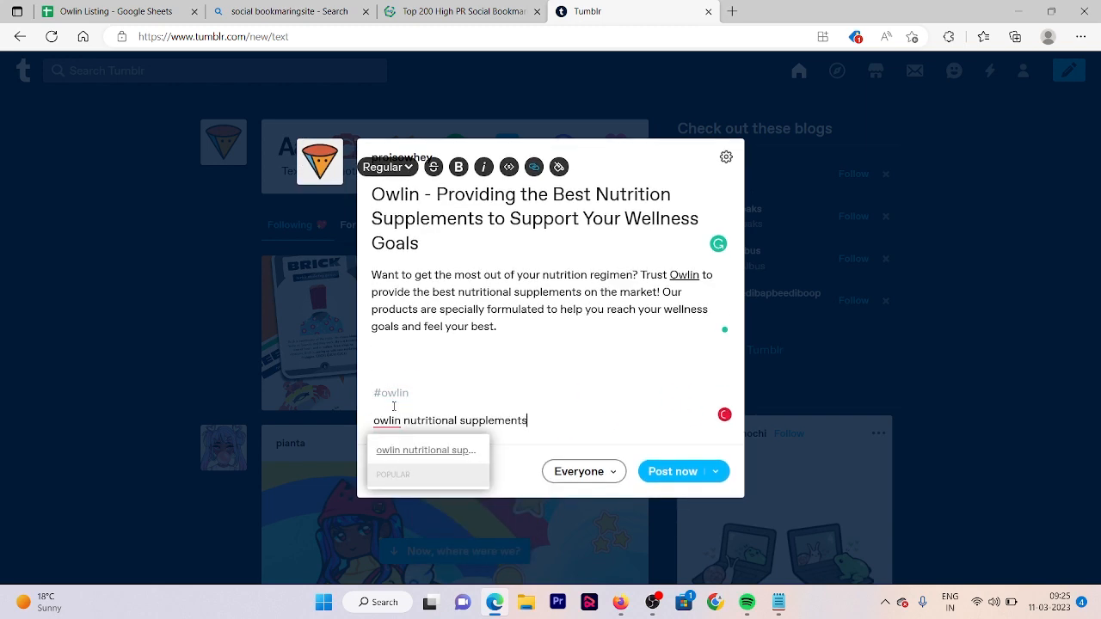
key("Return")
type("bestnutritionals")
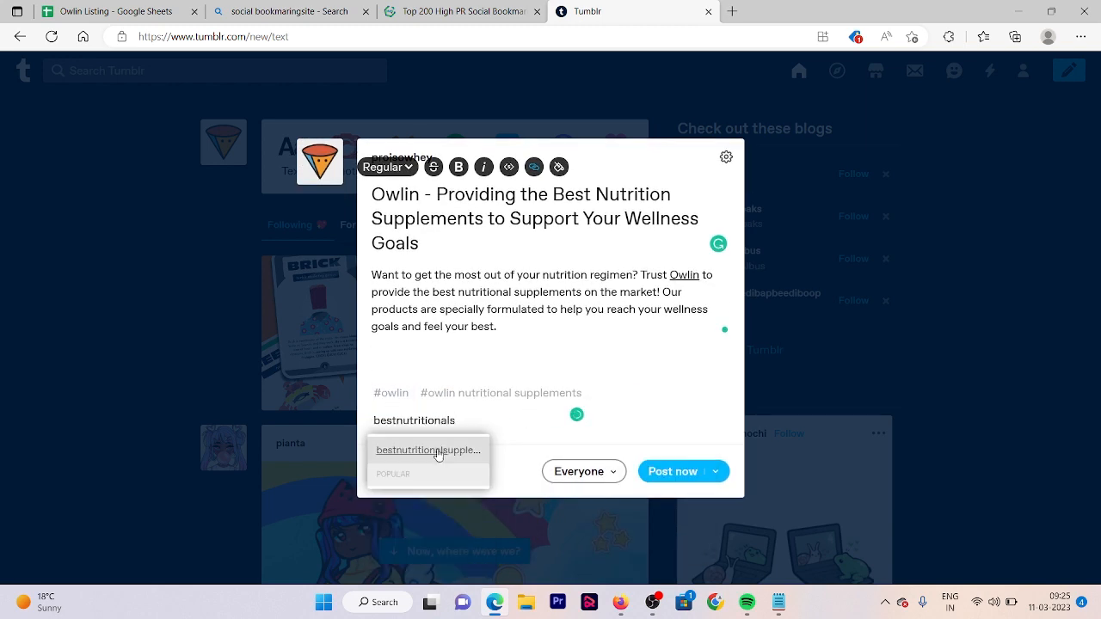
left_click(436, 449)
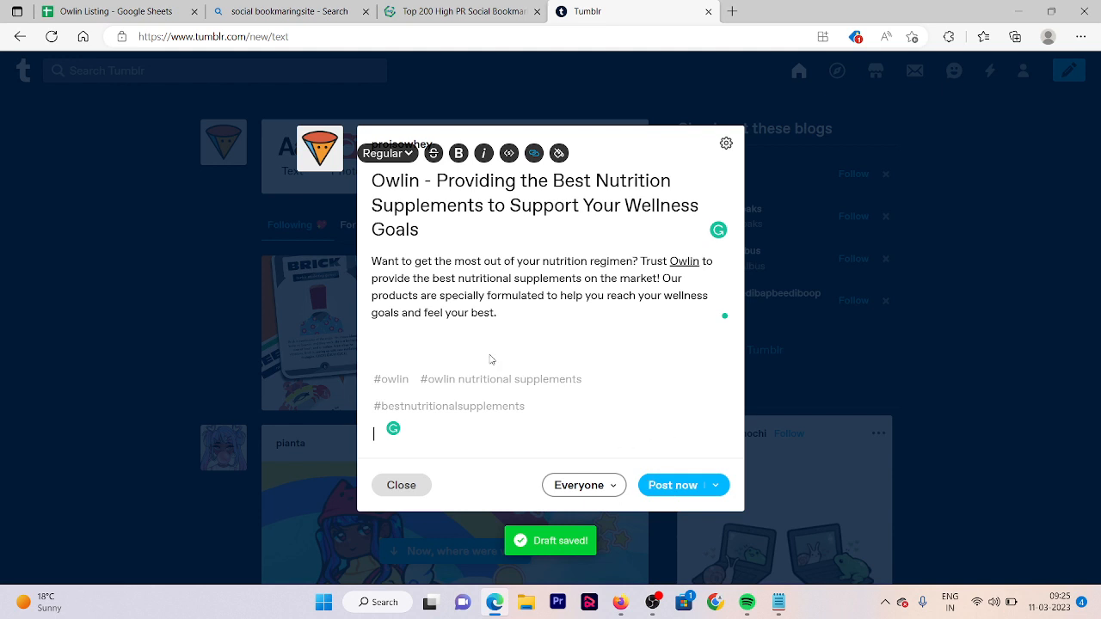
Insert the Owlin.in "1# Nutrition" banner image below the post's description and publish the post.
left_click(393, 342)
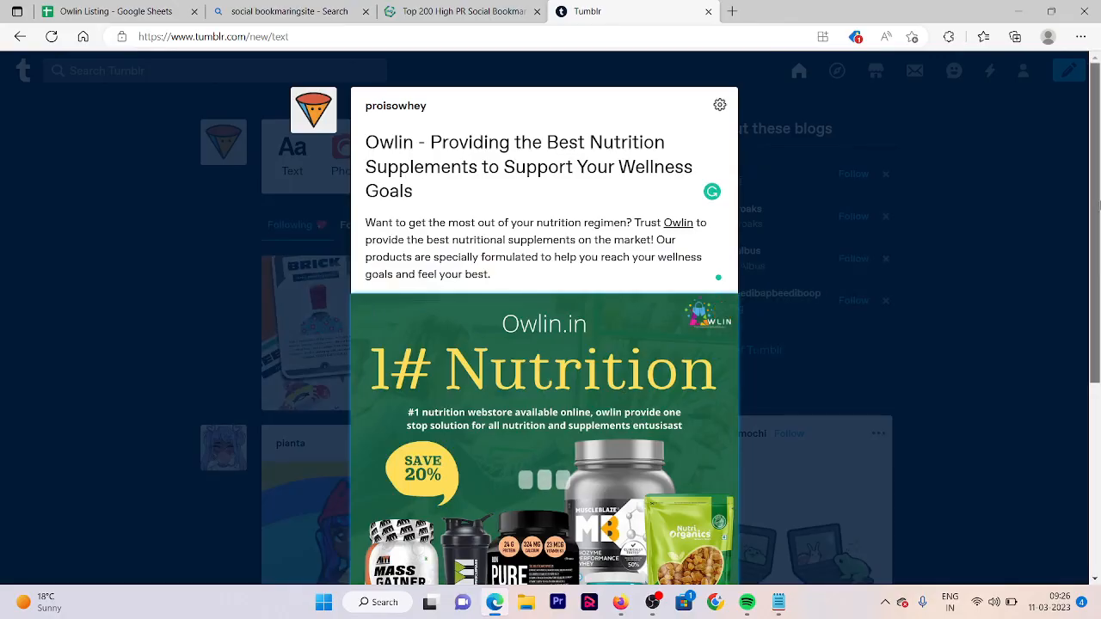
scroll(1098, 441, "down", 3)
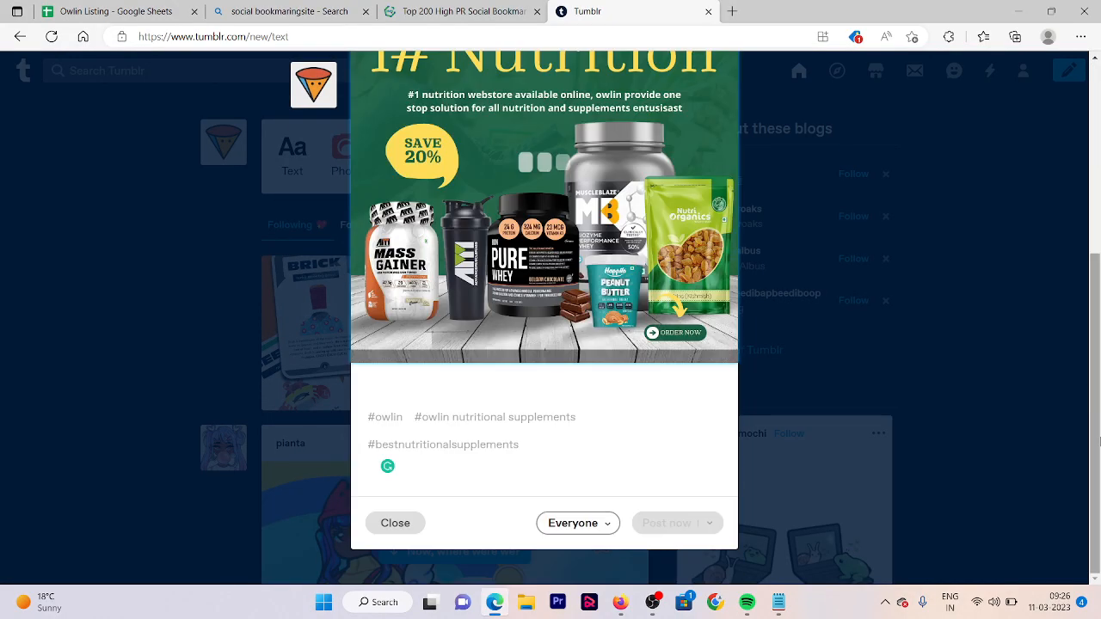
scroll(1098, 361, "up", 5)
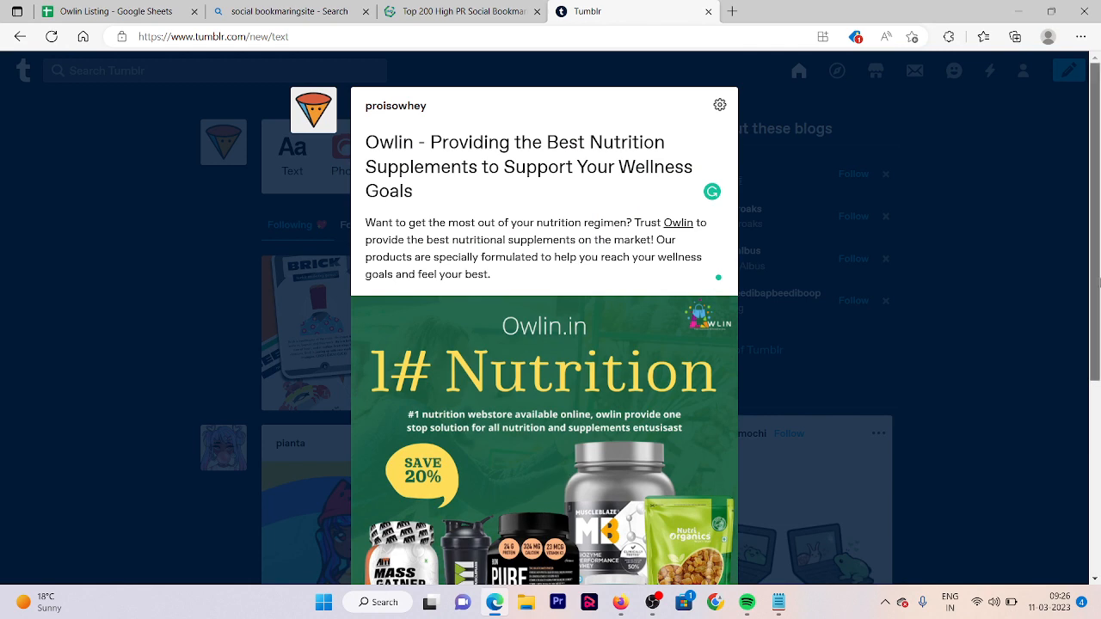
scroll(1098, 282, "down", 5)
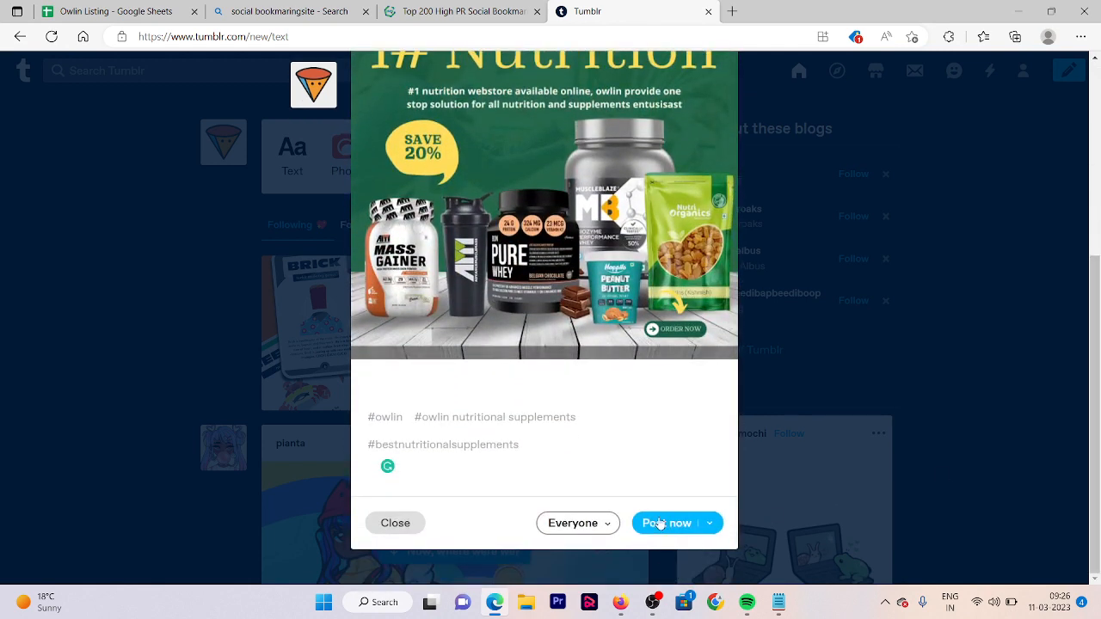
left_click(660, 523)
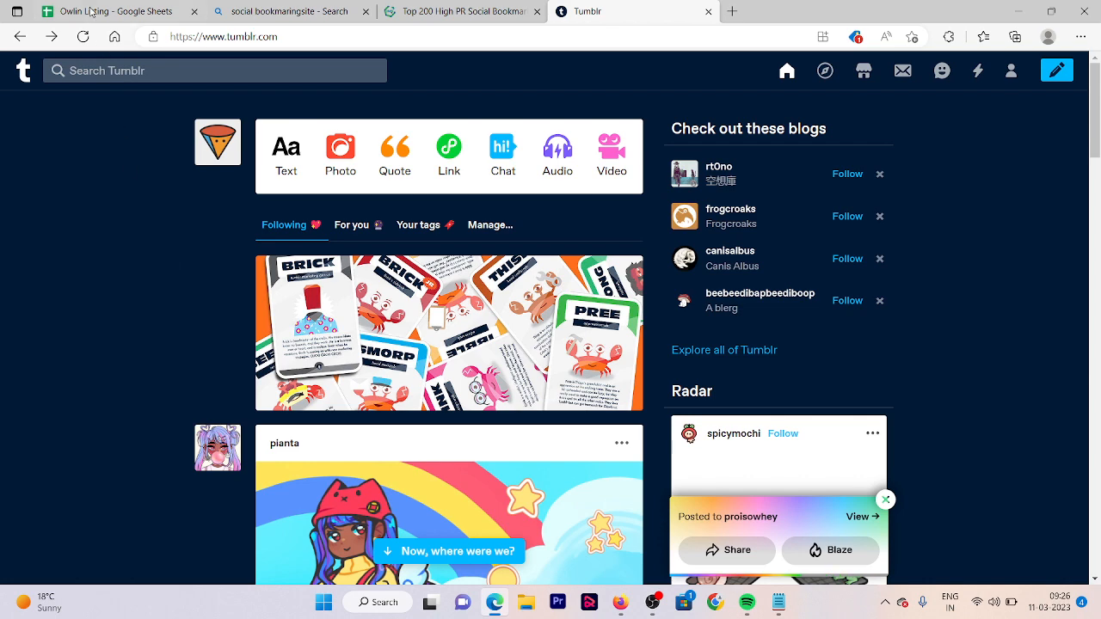
Refresh the Tumblr dashboard and check the published Owlin post and its "Owlin" text link.
left_click(83, 37)
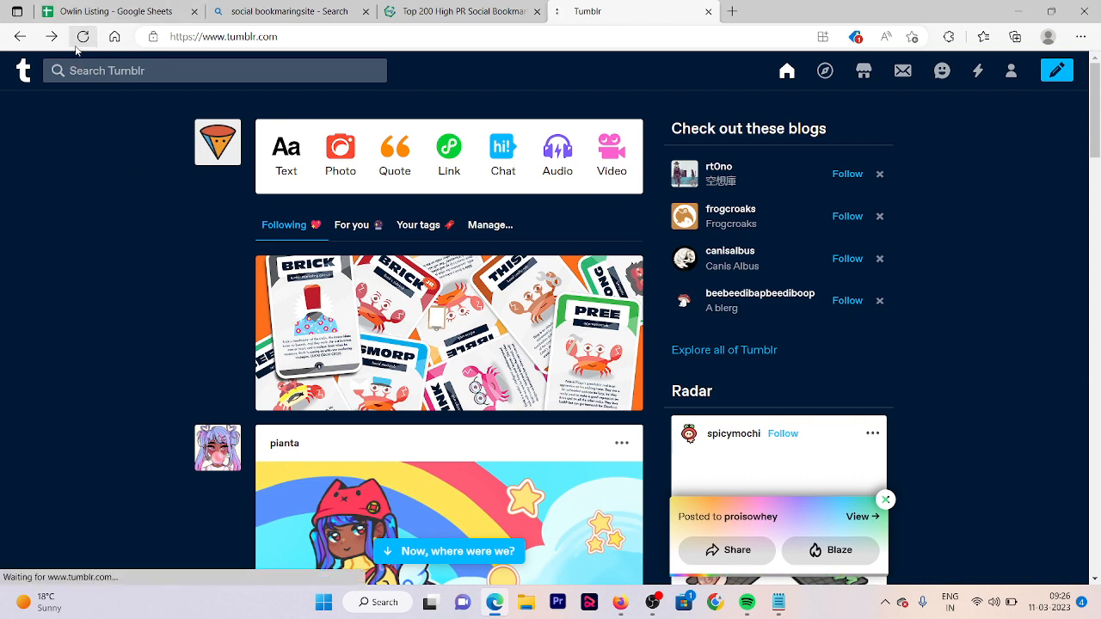
left_click_drag(1096, 130, 1099, 168)
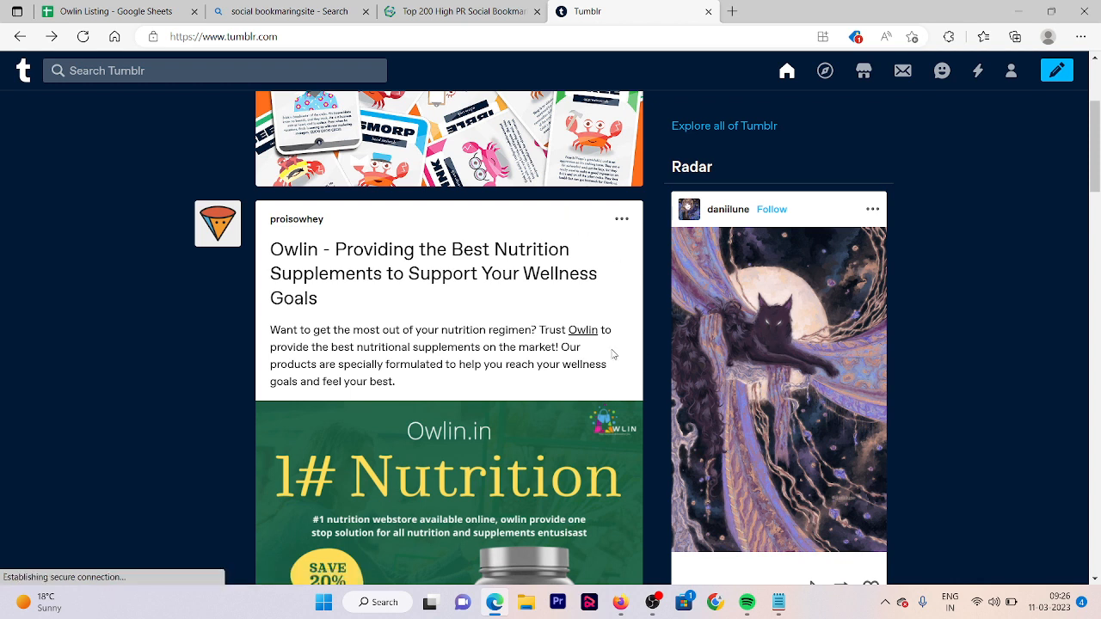
left_click(582, 331)
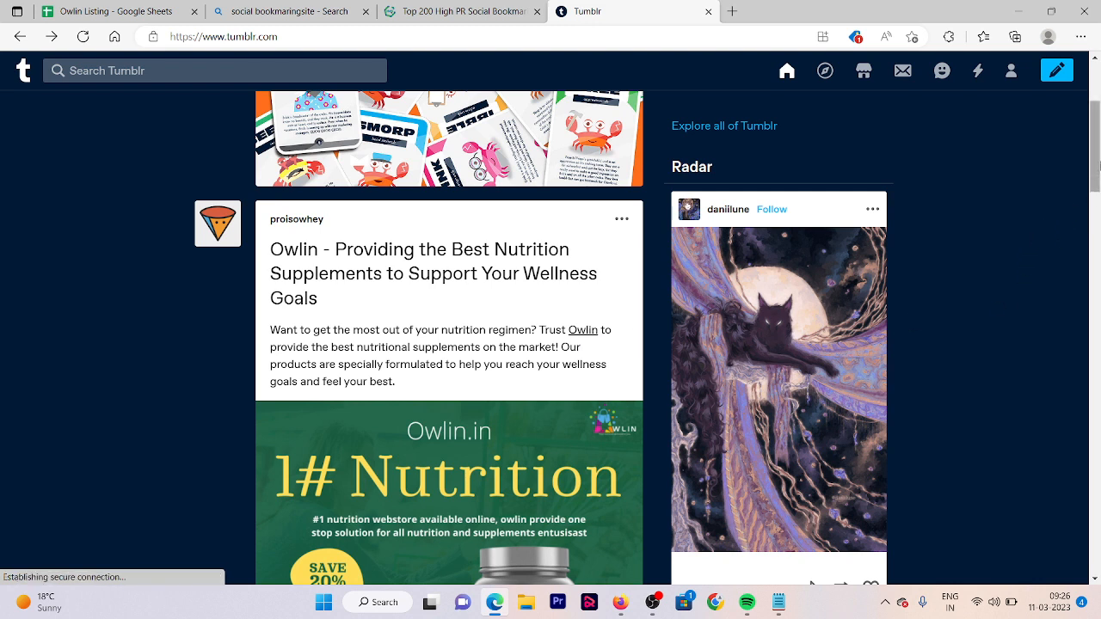
Return to the Bing results for social bookmarking sites and preview the "1000+ Social Bookmarking Sites List 2023" result.
left_click(479, 10)
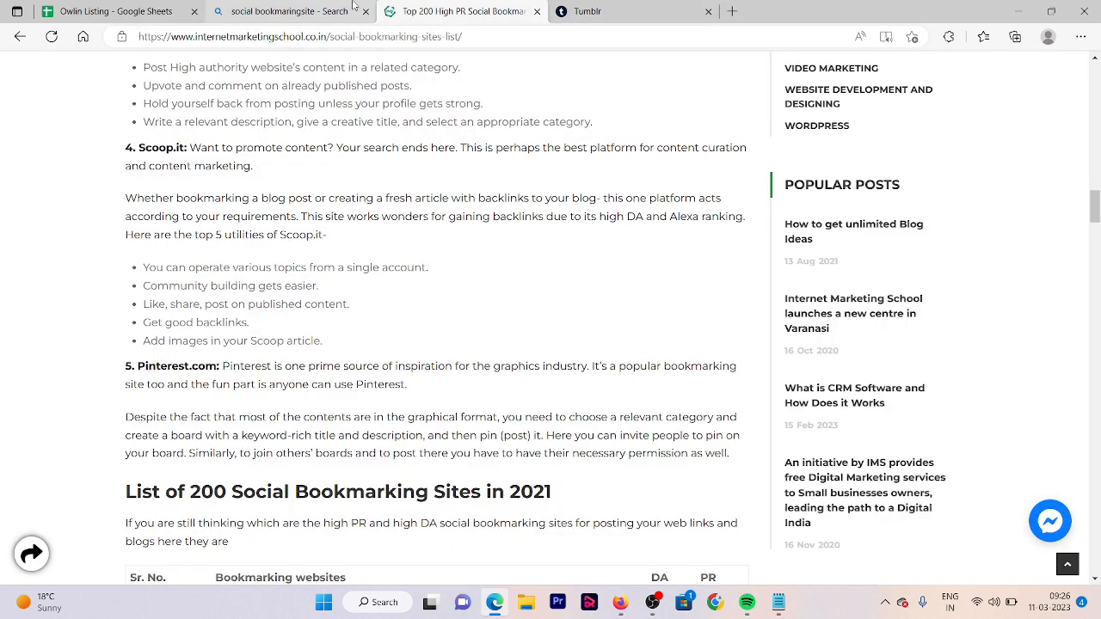
left_click(290, 11)
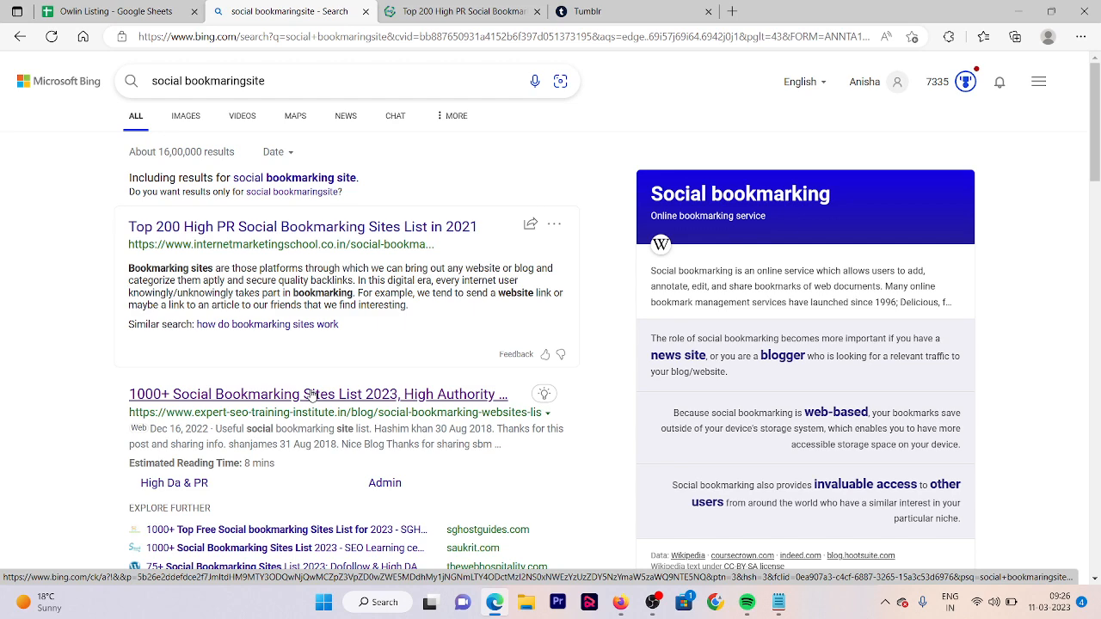
mouse_move(312, 394)
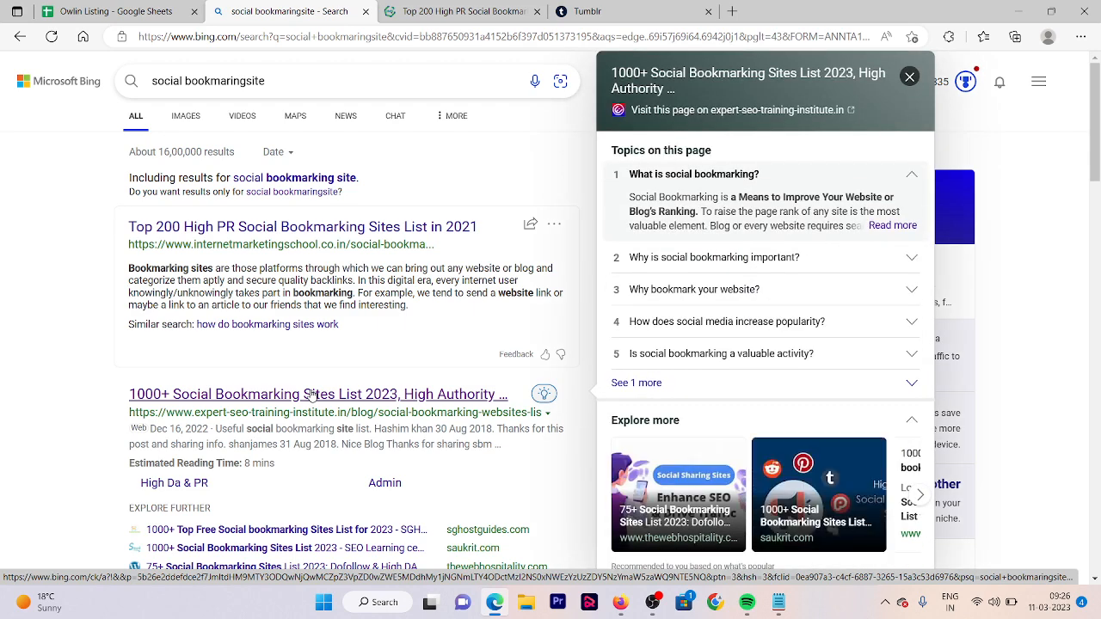